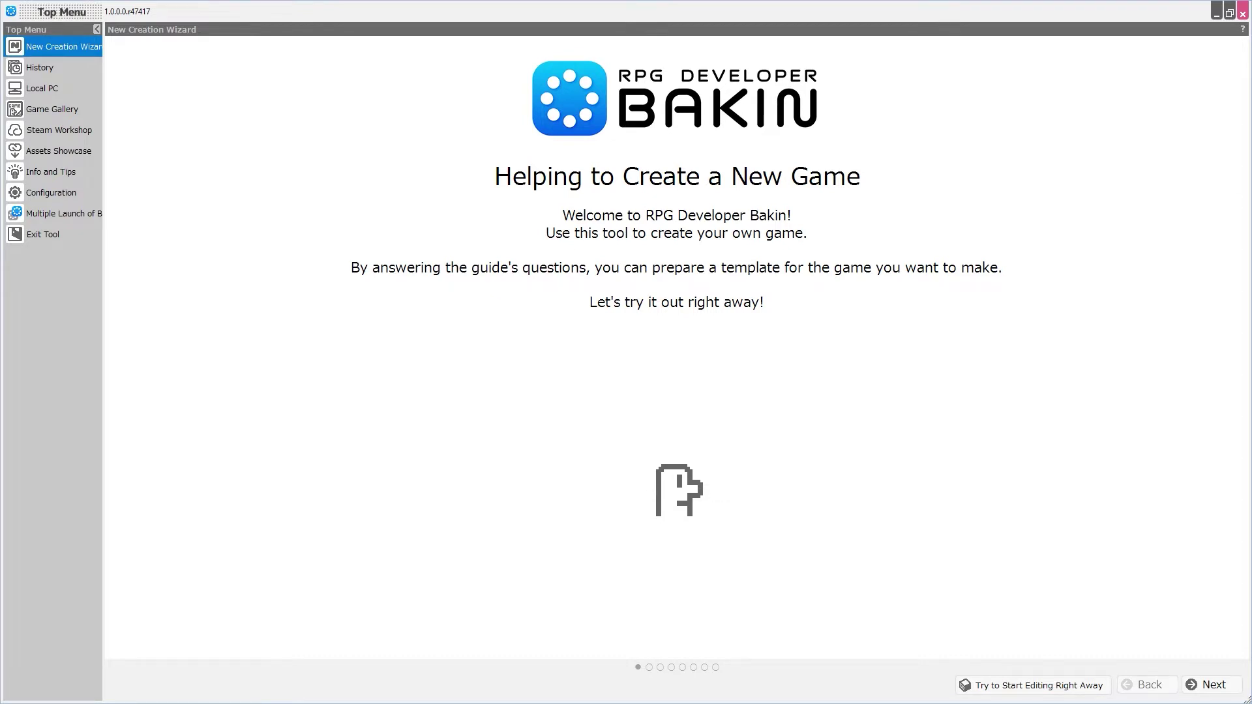
# Browse the Local PC game files with a wider folder tree and side menu
pyautogui.click(40, 67)
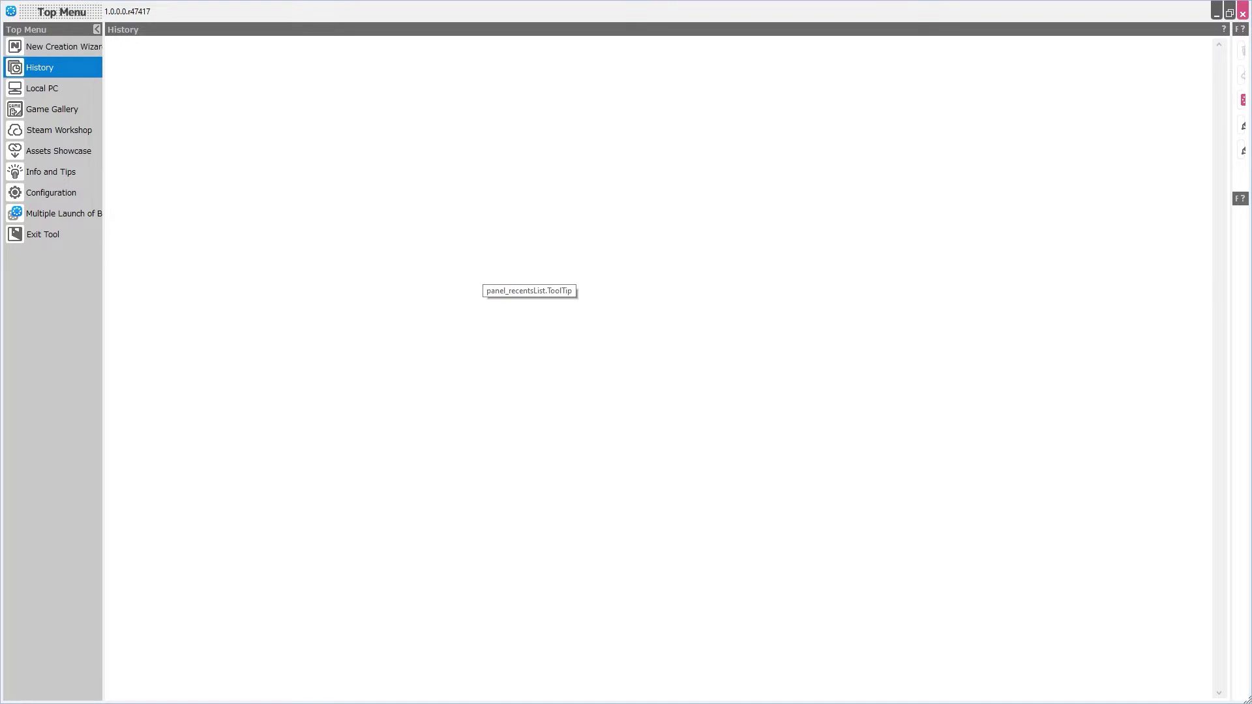
pyautogui.click(42, 88)
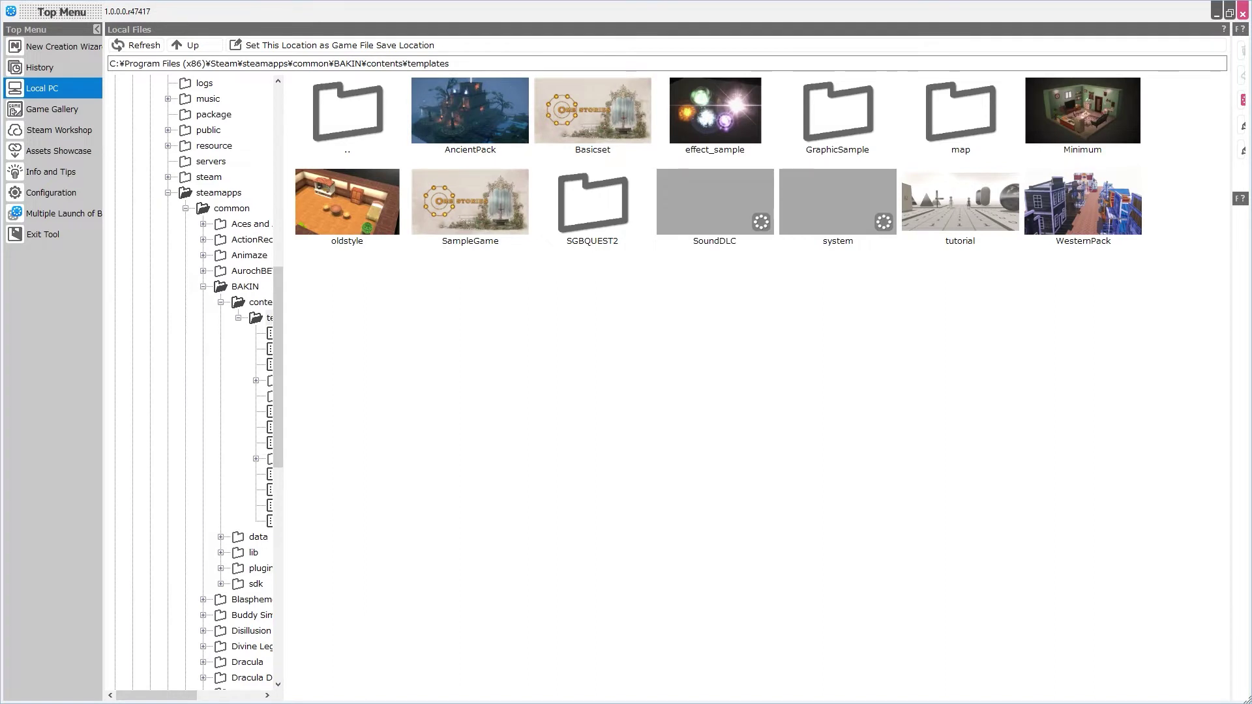
pyautogui.moveTo(282, 378); pyautogui.dragTo(400, 378)
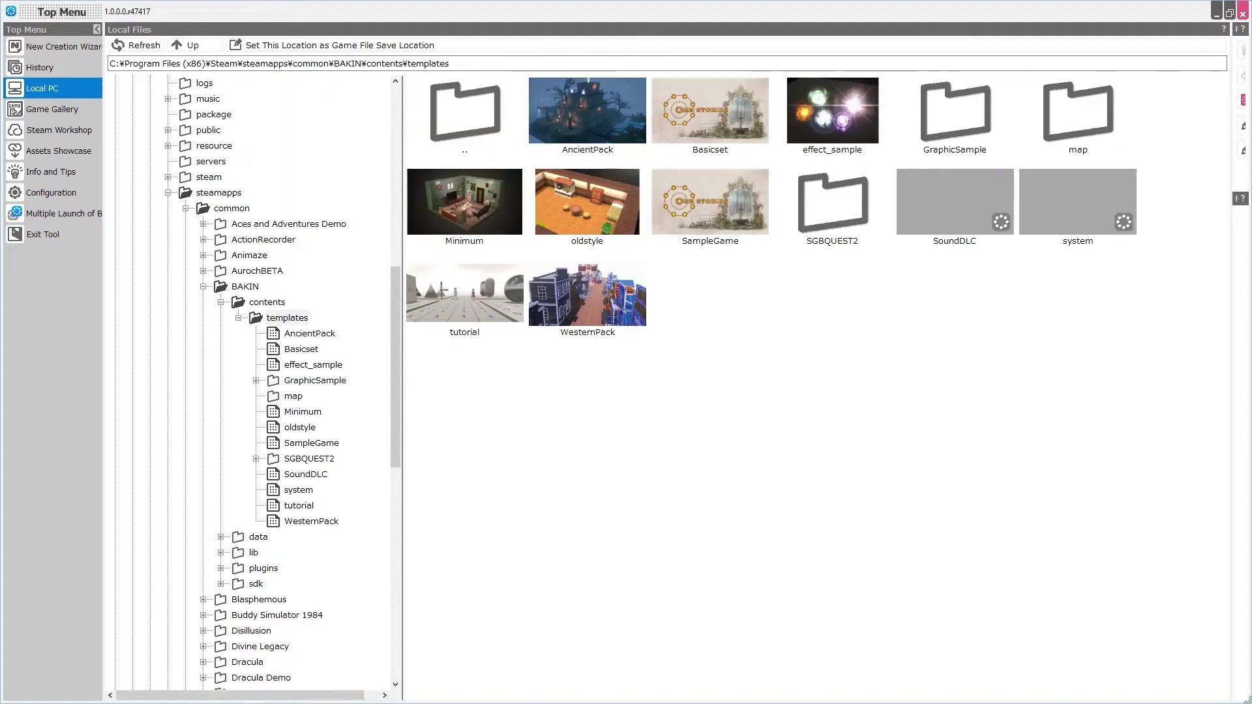
pyautogui.moveTo(103, 311); pyautogui.dragTo(154, 312)
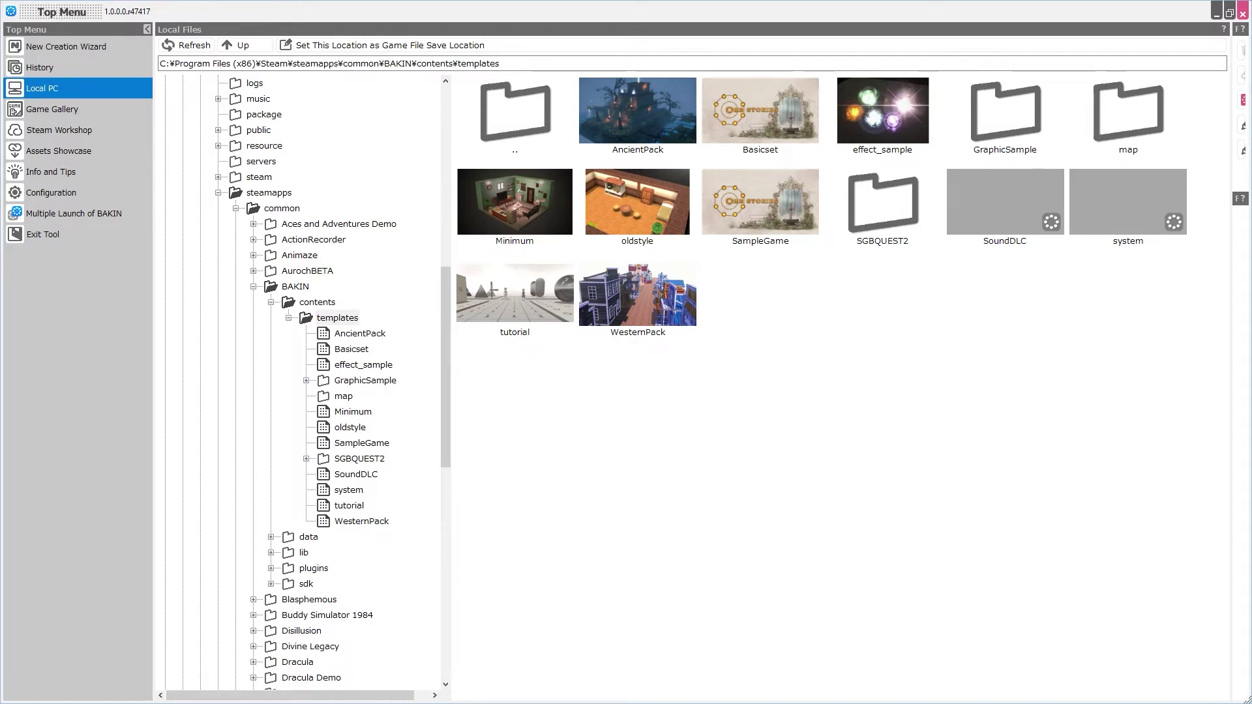
# Dismiss the file-area context menu and bring up the Game Gallery of templates
pyautogui.rightClick(579, 474)
pyautogui.press('Escape')
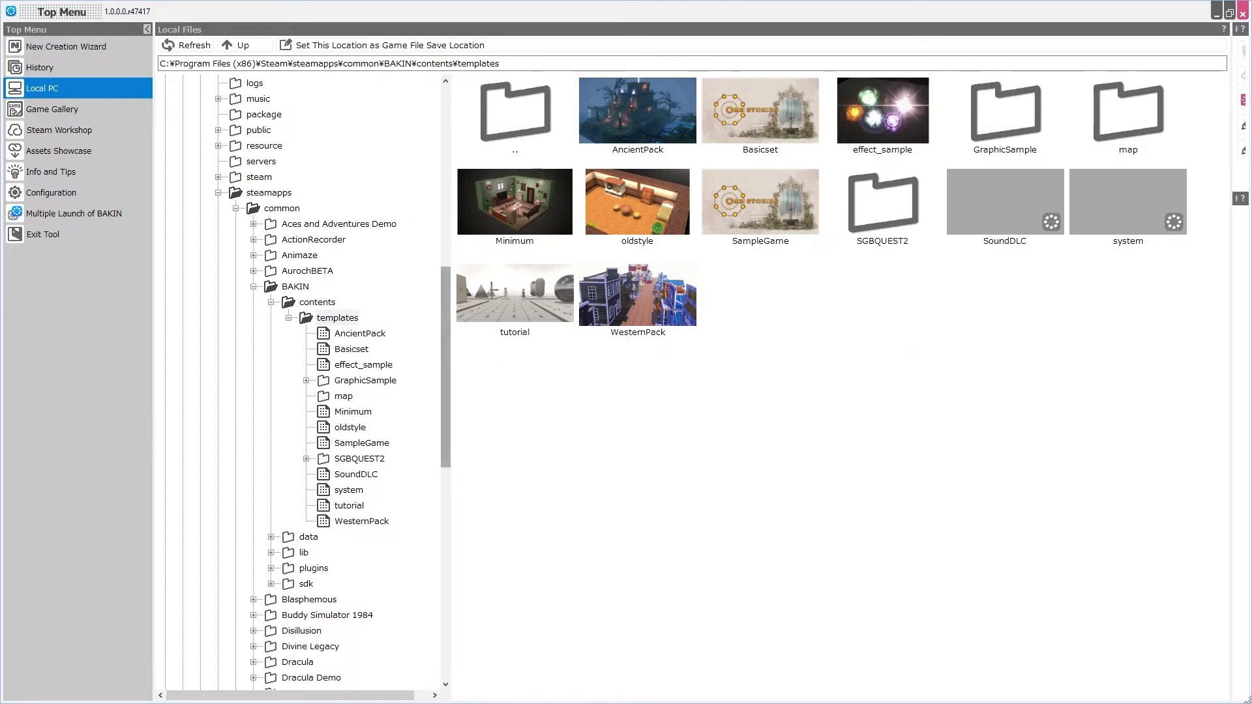
pyautogui.click(52, 109)
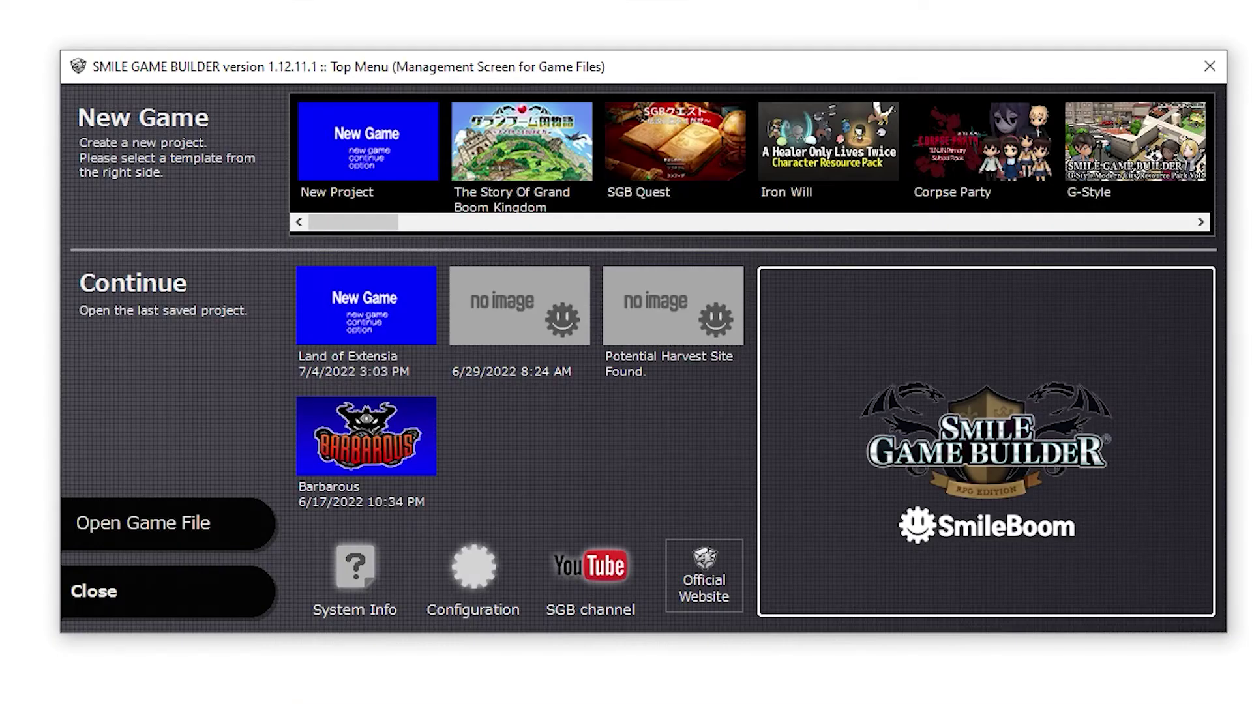
pyautogui.hscroll(5, 752, 157)
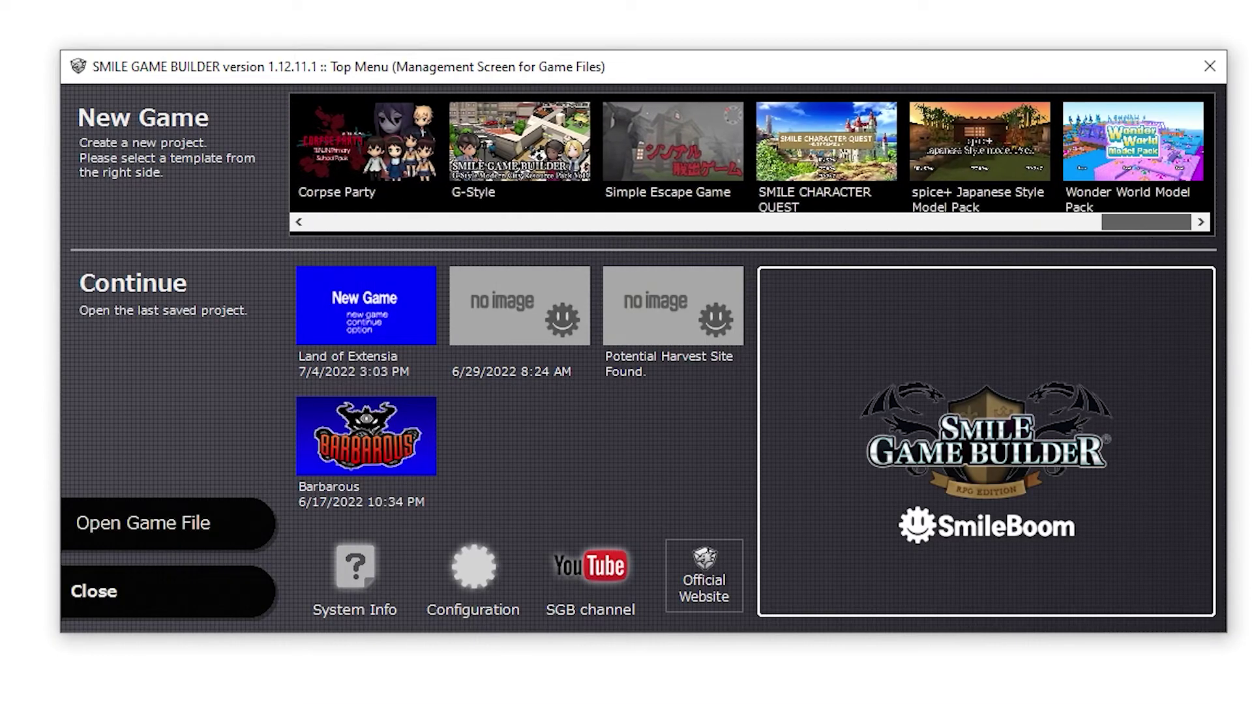
pyautogui.hscroll(-5, 752, 157)
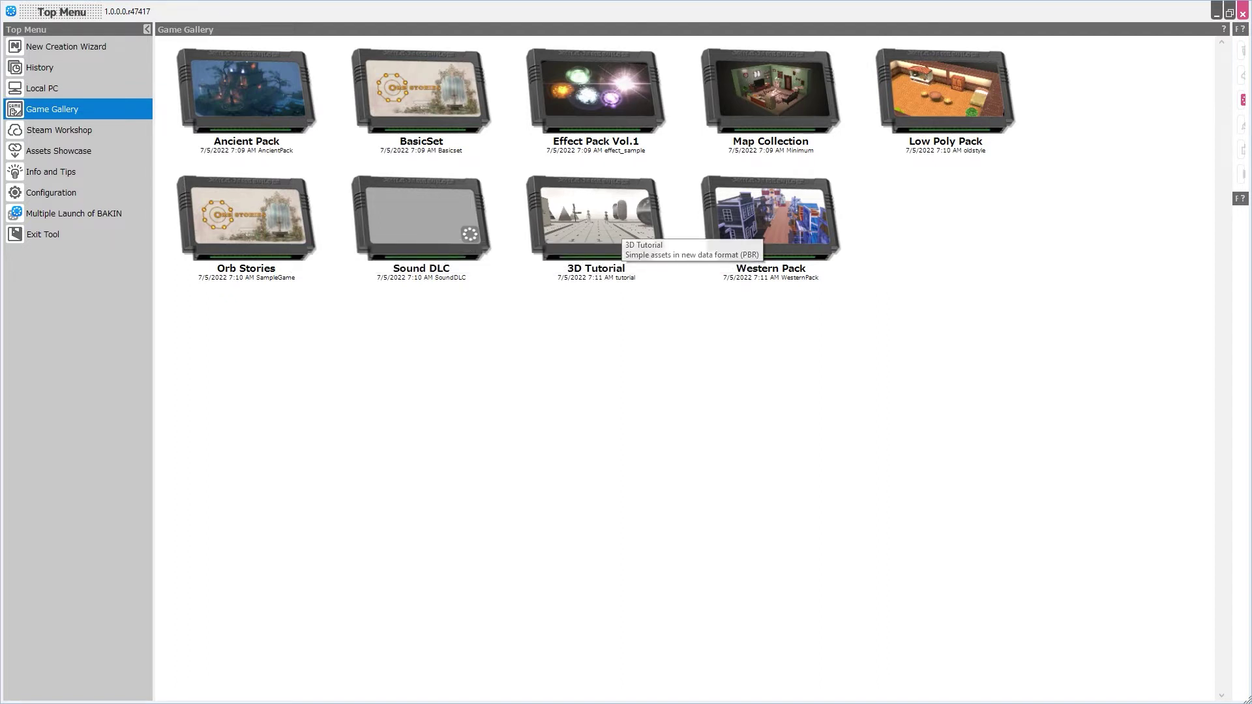
# View Steam Workshop, Assets Showcase, Info and Tips and the official website, then Configuration
pyautogui.click(58, 130)
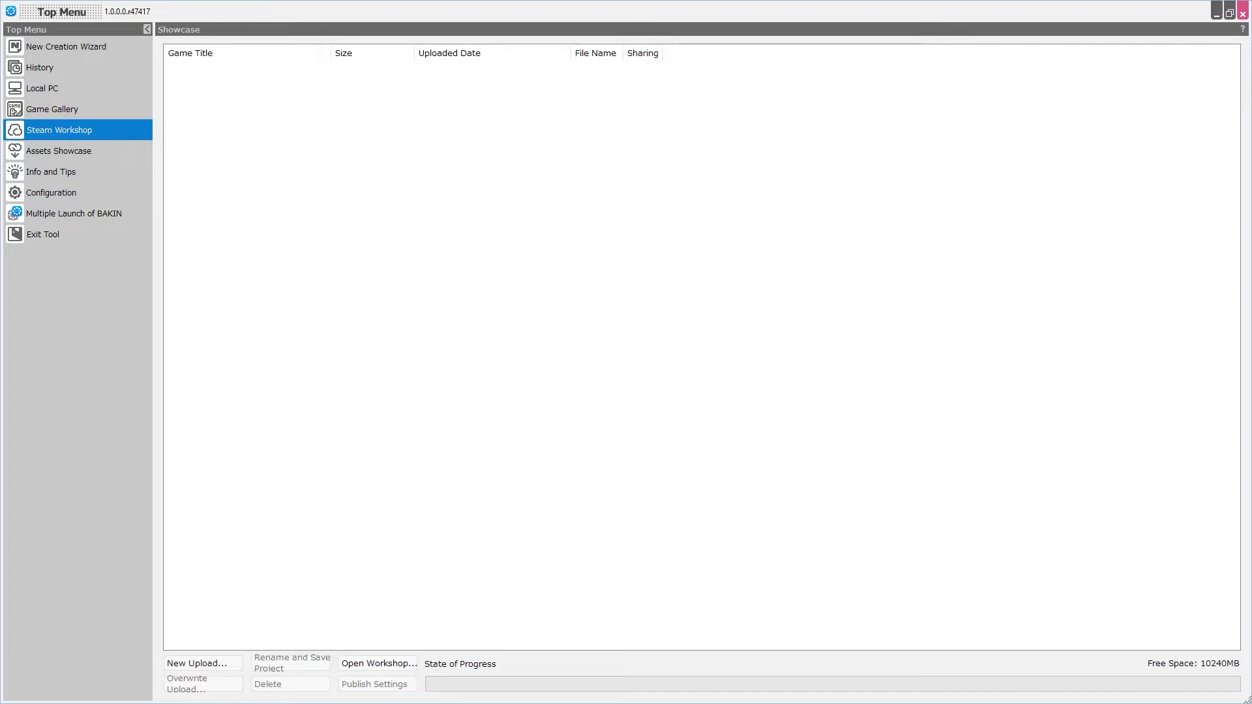
pyautogui.click(58, 151)
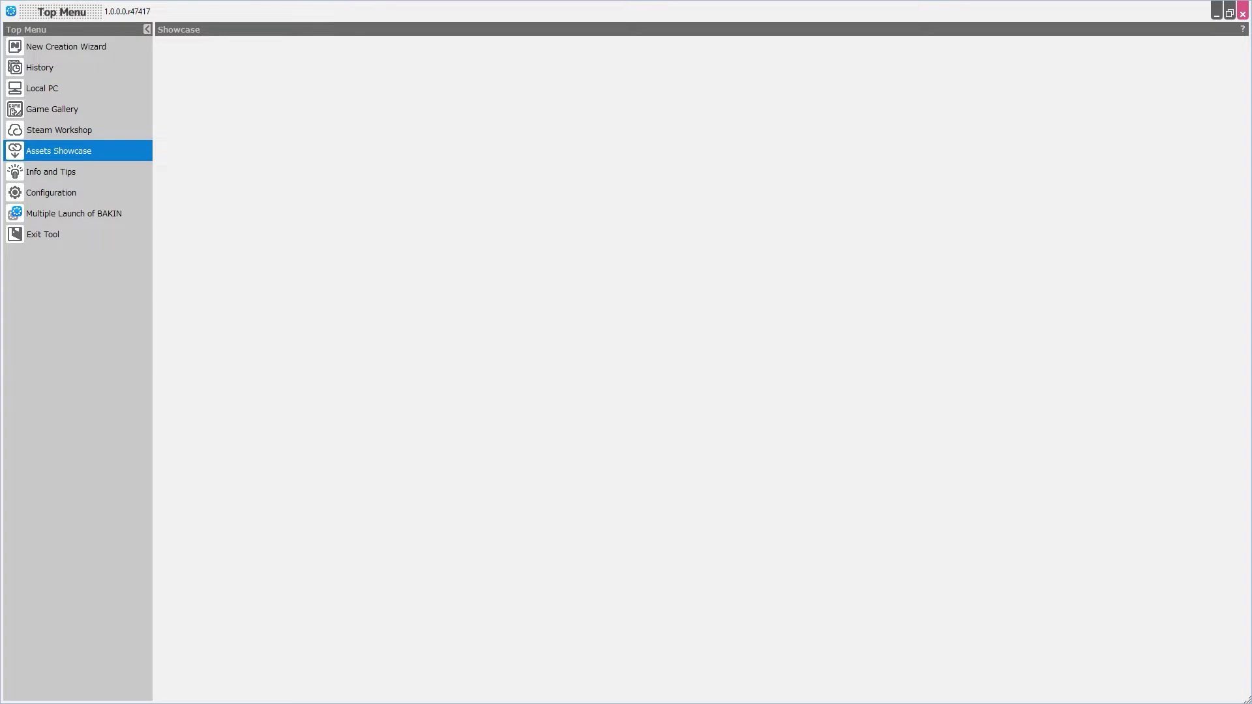
pyautogui.click(51, 172)
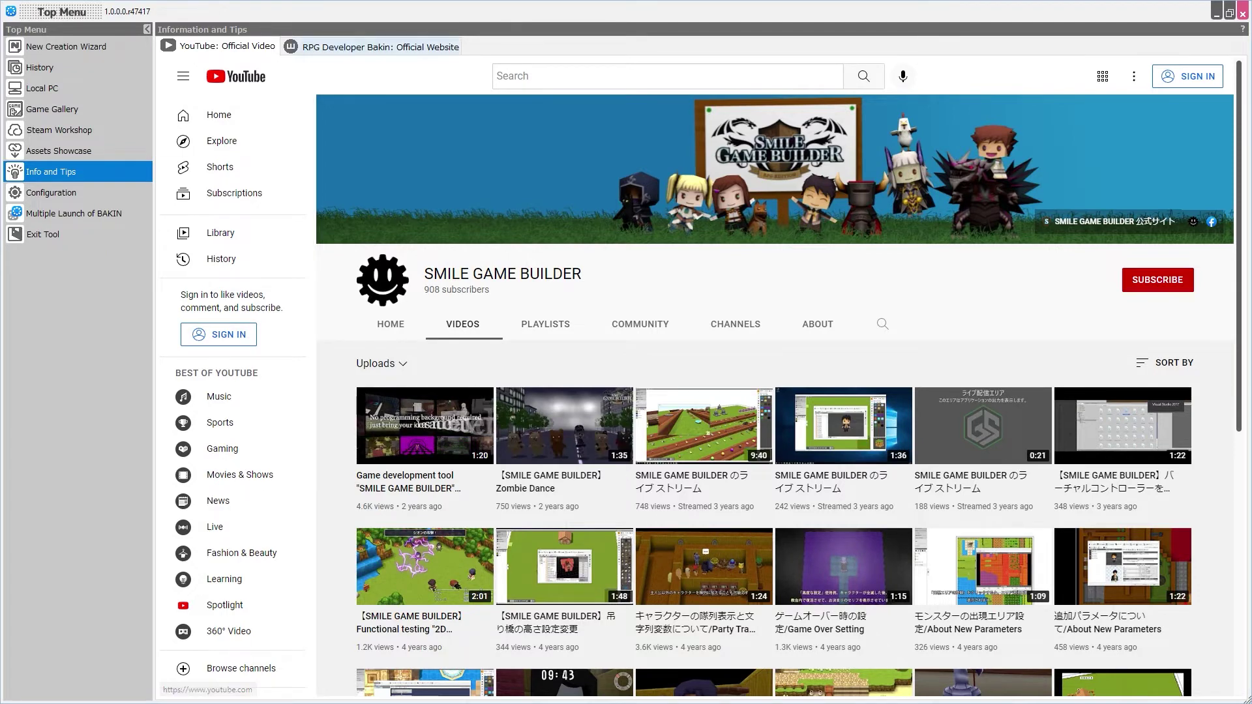
pyautogui.click(380, 46)
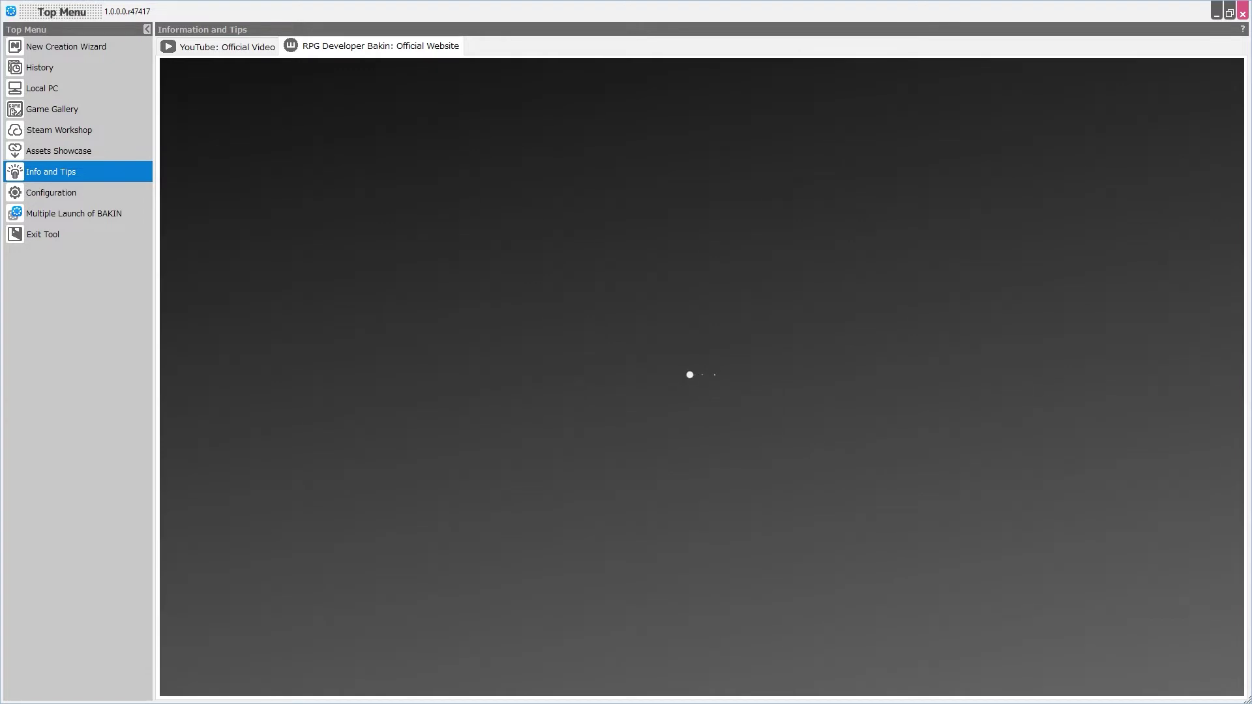
pyautogui.click(50, 193)
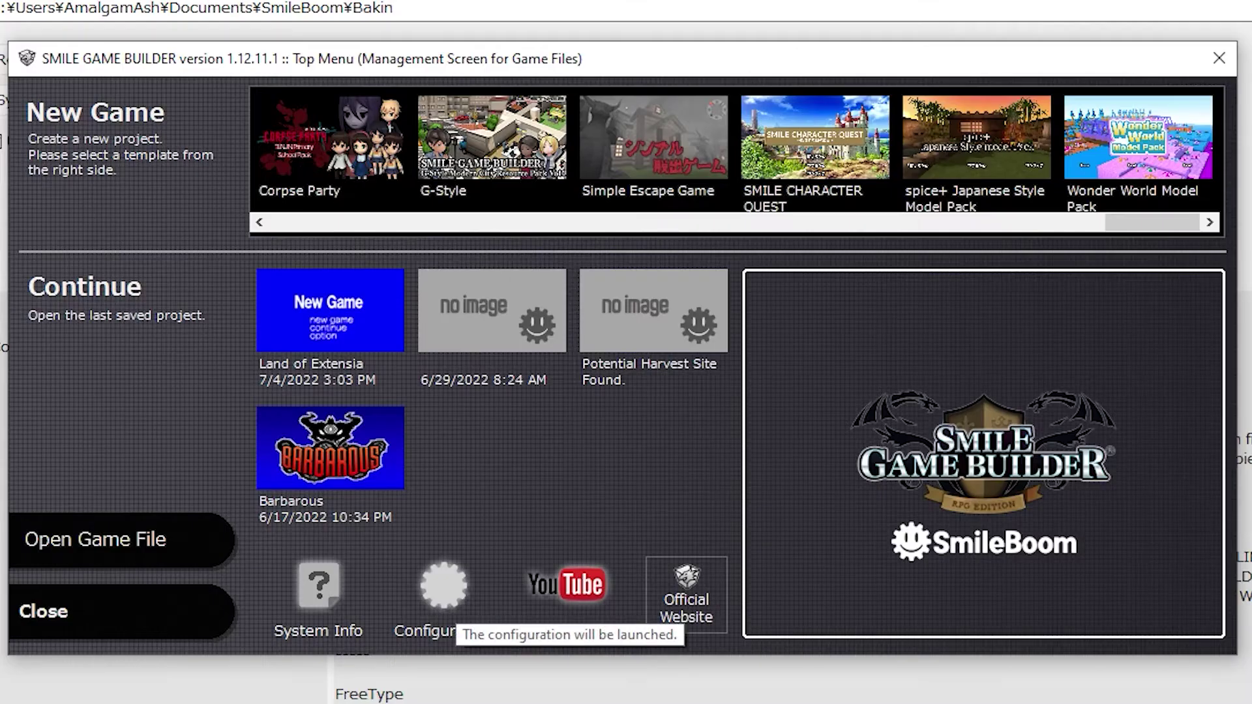
pyautogui.click(439, 587)
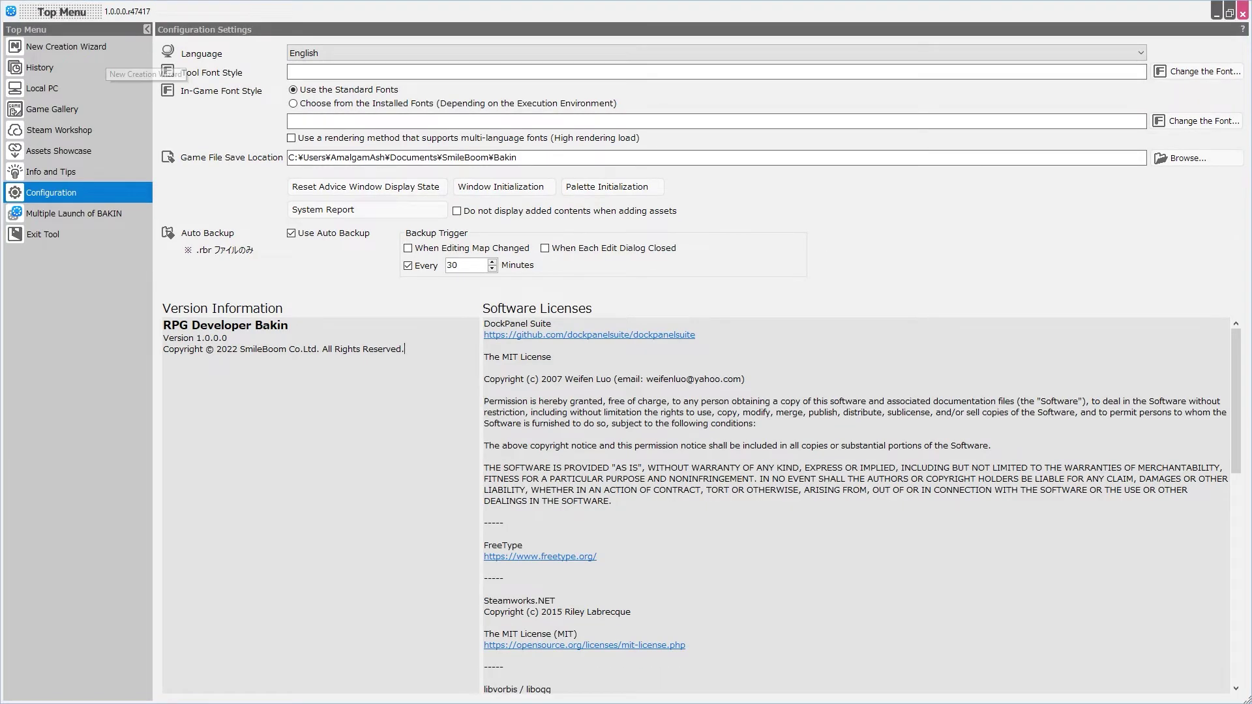
# Start the New Creation Wizard from the Top Menu sidebar
pyautogui.click(66, 47)
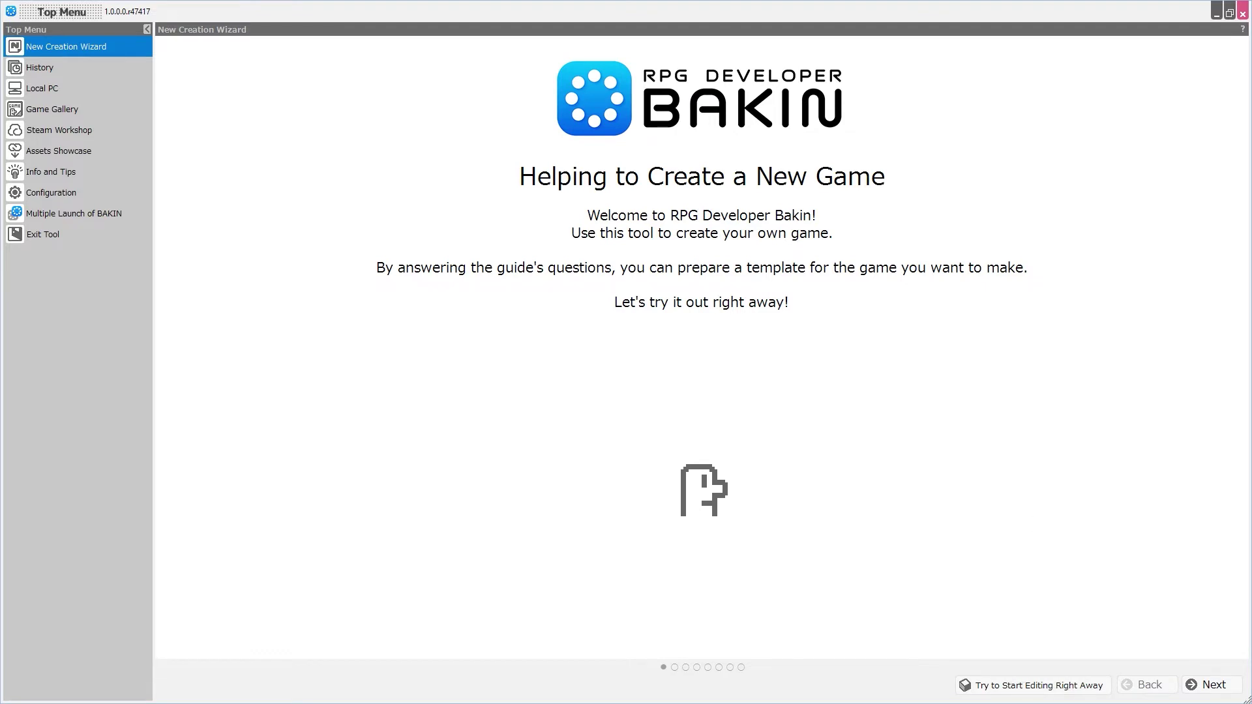
# Enter title The New Legend, subtitle A sample game! and the creator, then continue
pyautogui.press('Return')
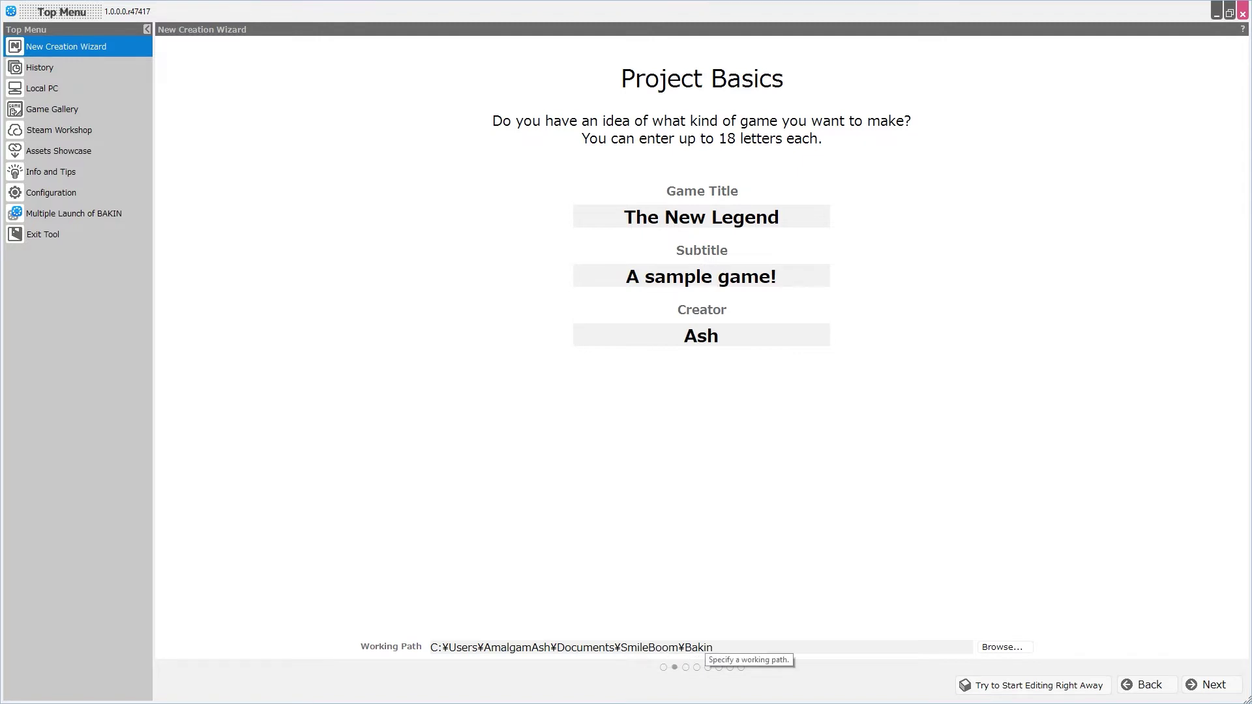
pyautogui.click(1210, 685)
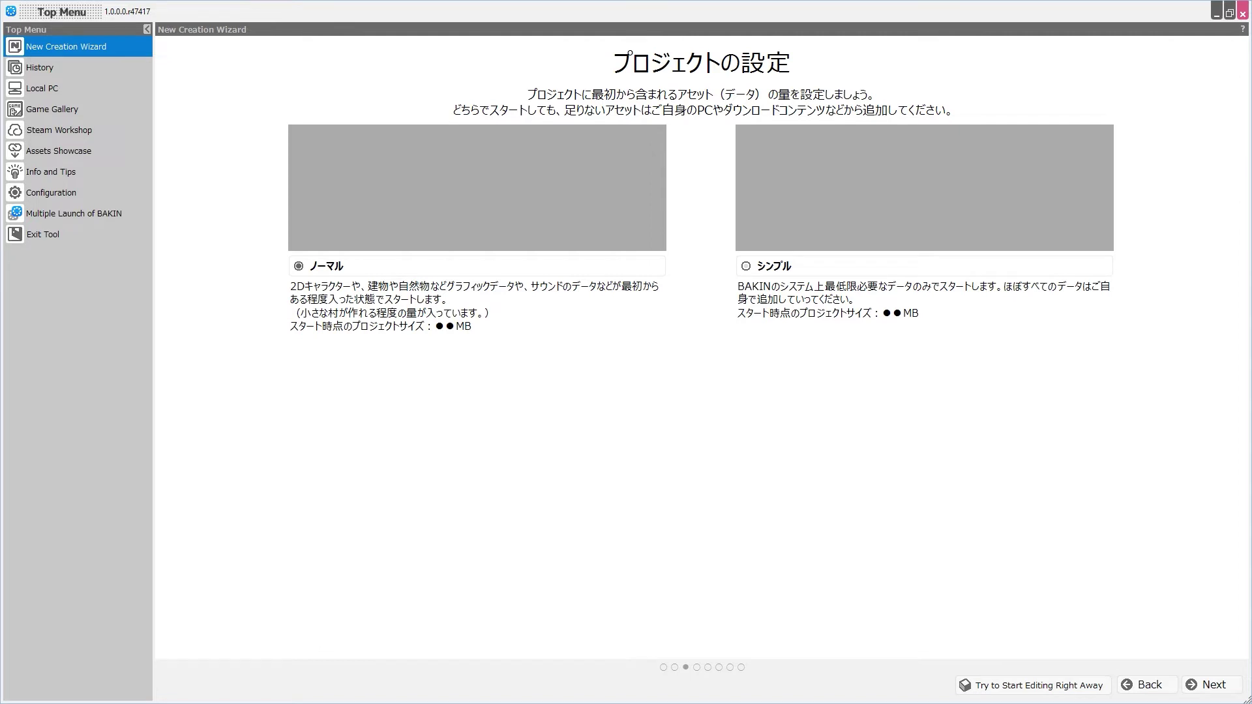
# Try シンプル, revert to the ノーマル asset set, and continue to Player Settings
pyautogui.click(773, 266)
pyautogui.click(299, 266)
pyautogui.click(1207, 685)
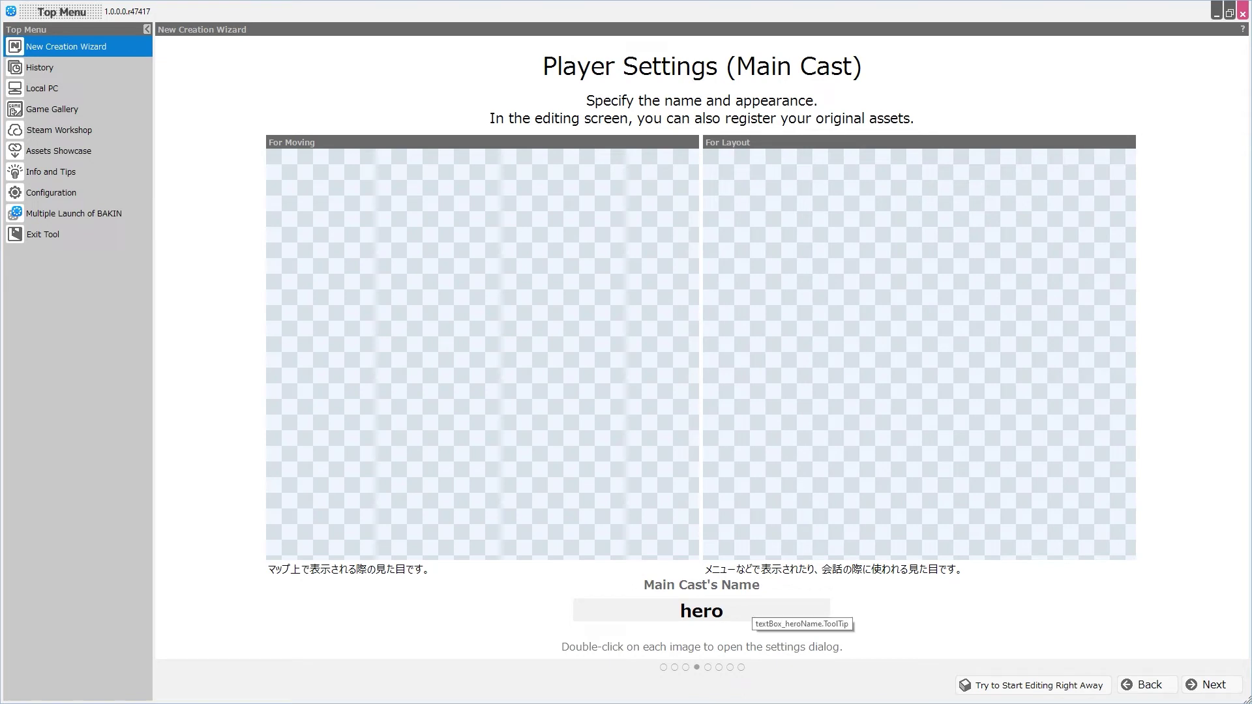
# Set Hero A from the reserved Dot Casts folder as the main cast's map sprite
pyautogui.moveTo(724, 611); pyautogui.dragTo(679, 611)
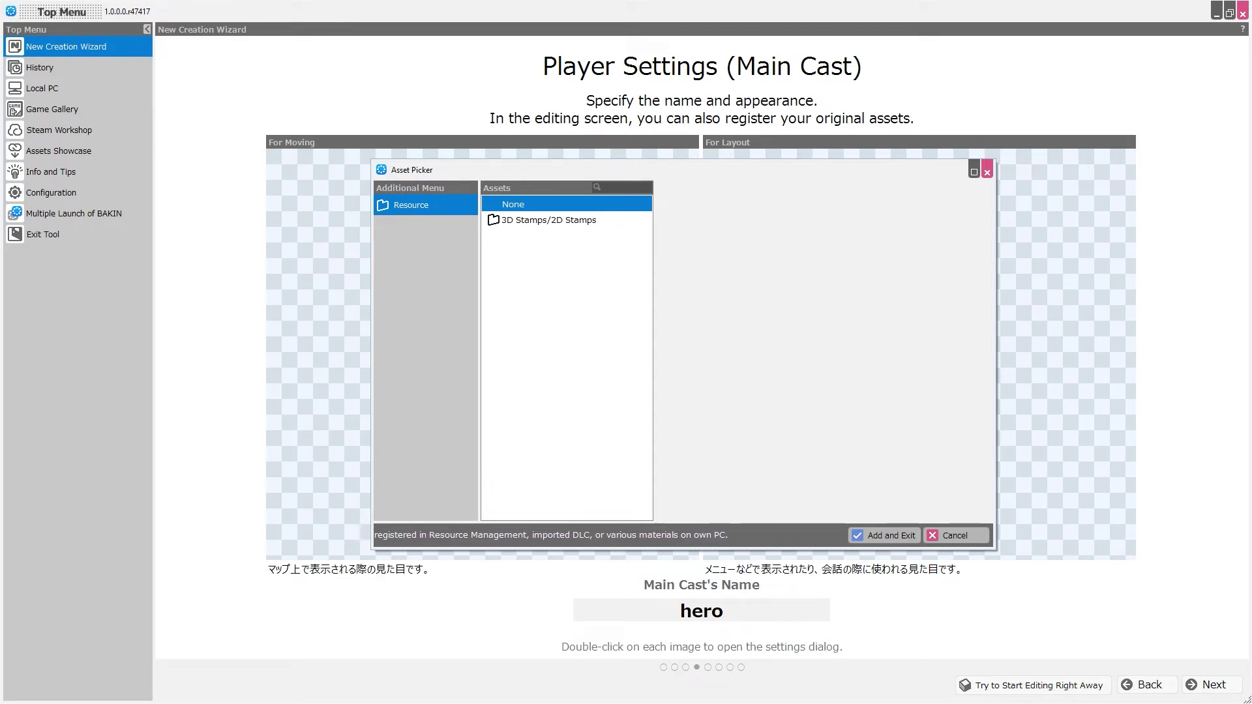
pyautogui.click(549, 220)
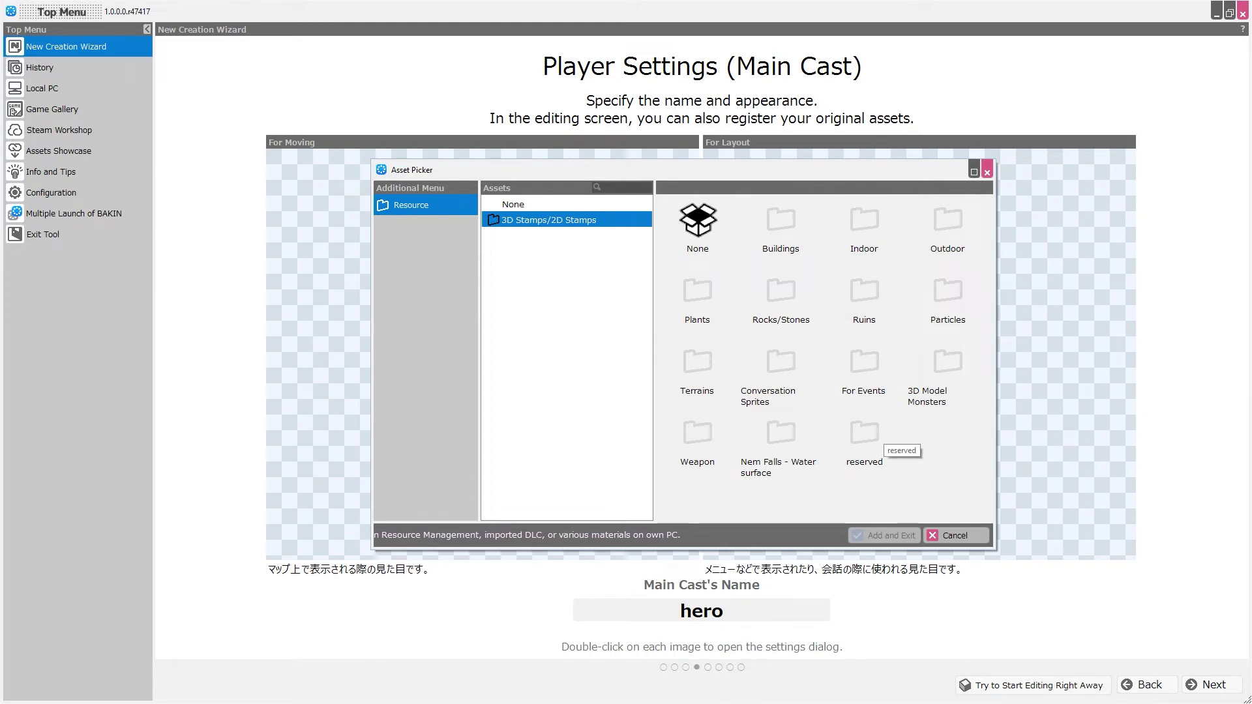
pyautogui.doubleClick(864, 434)
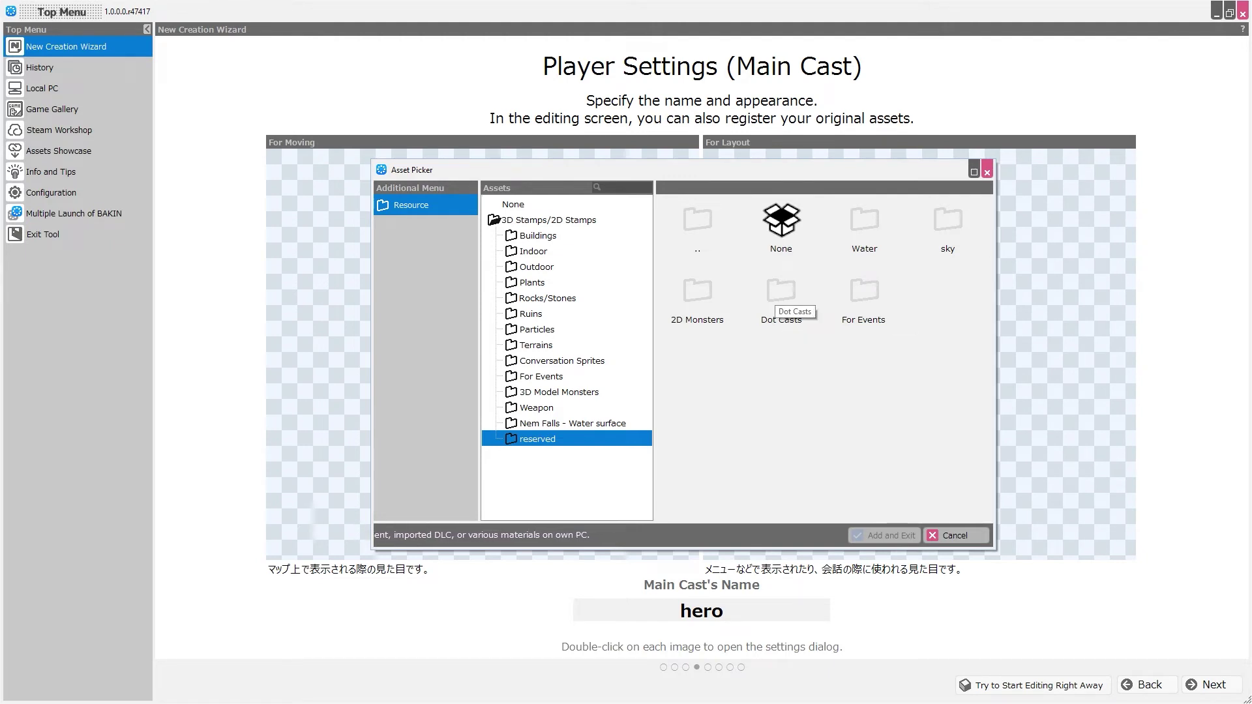
pyautogui.doubleClick(782, 292)
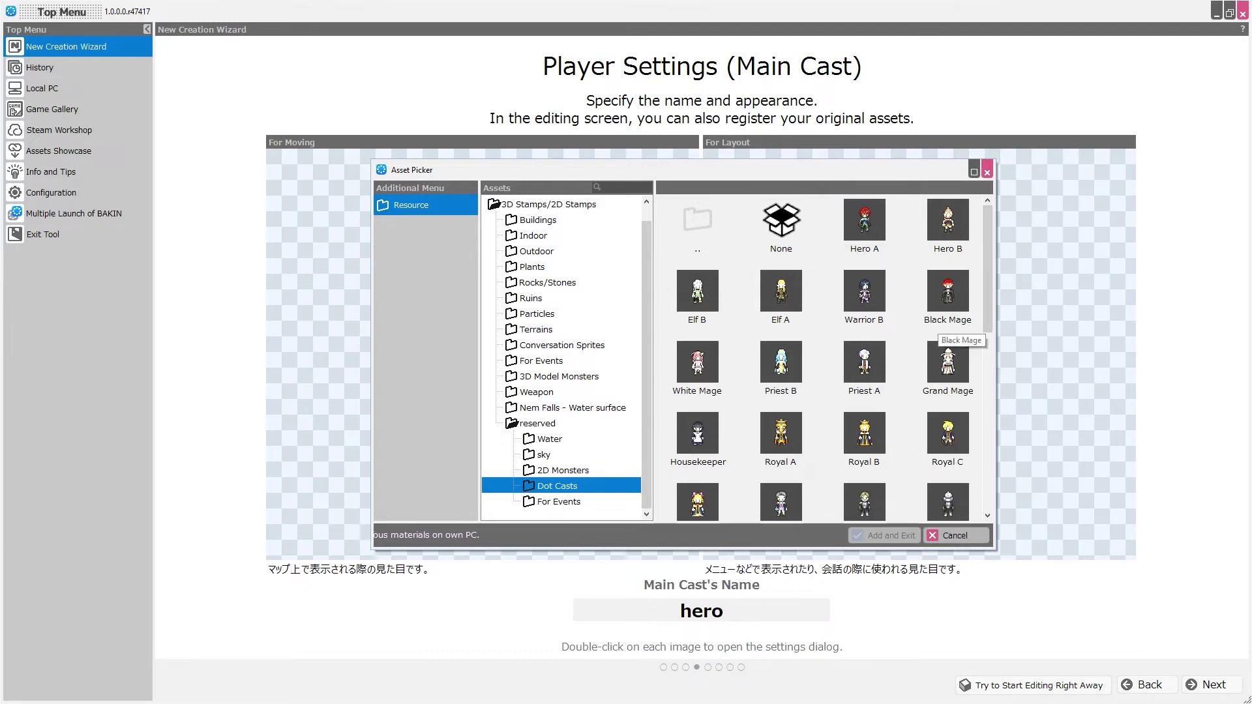
pyautogui.click(864, 221)
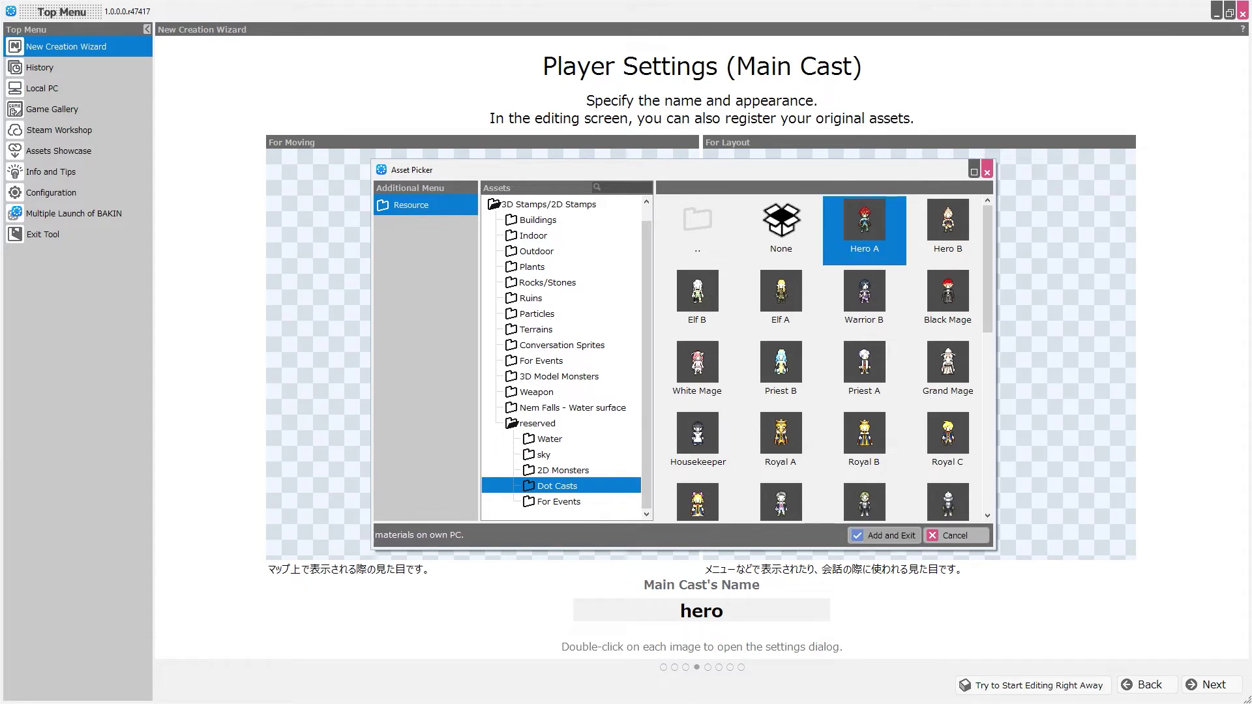
pyautogui.click(887, 535)
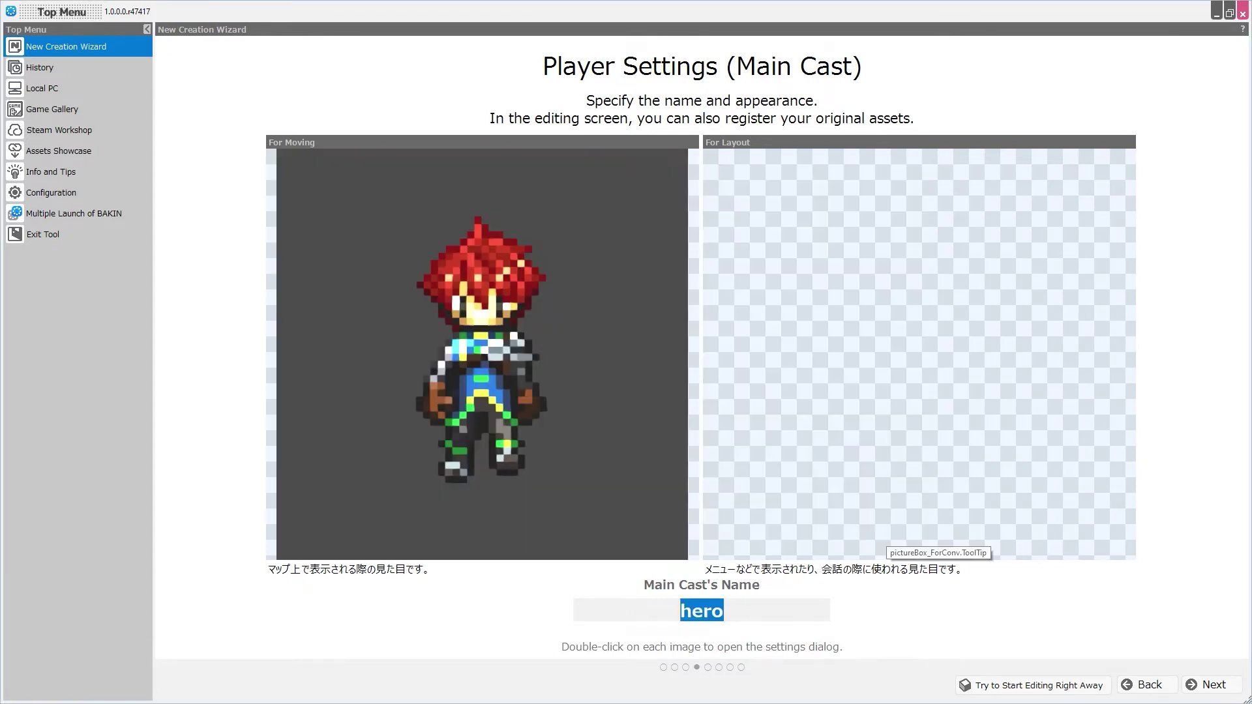
# Choose Hero A's face image from reserved > 2D Casts as portrait and rename the cast Ashy
pyautogui.doubleClick(887, 535)
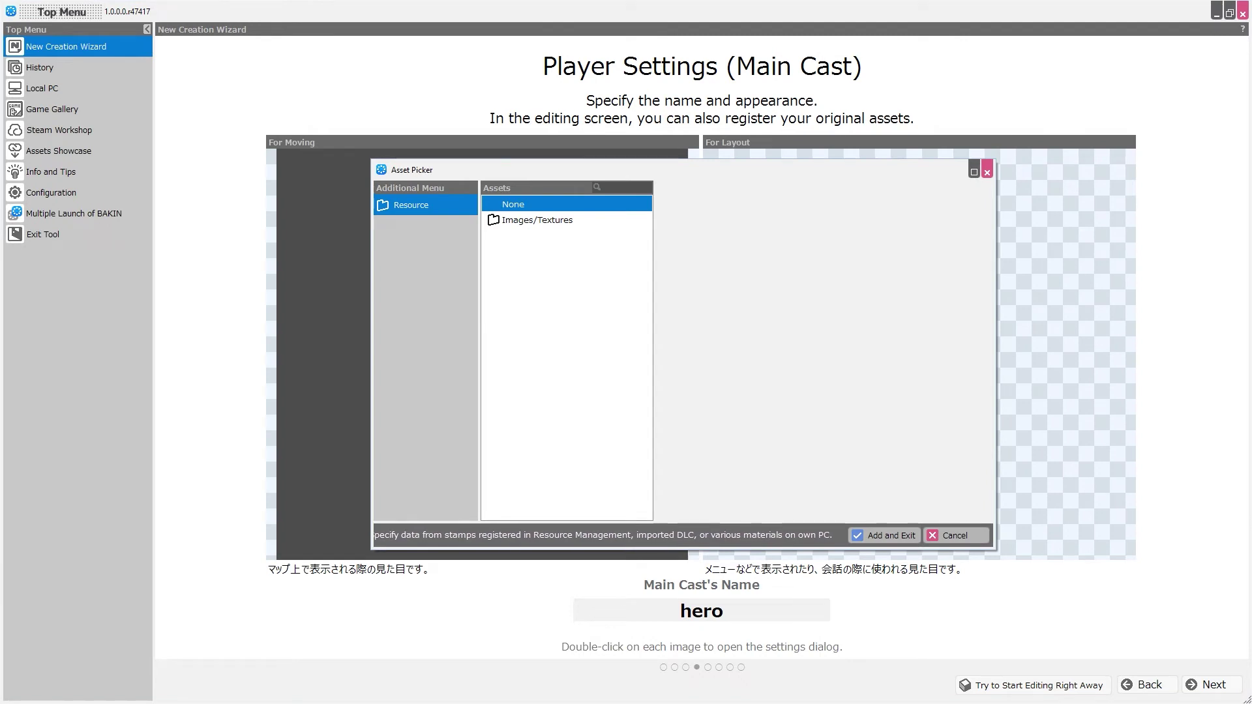
pyautogui.click(537, 220)
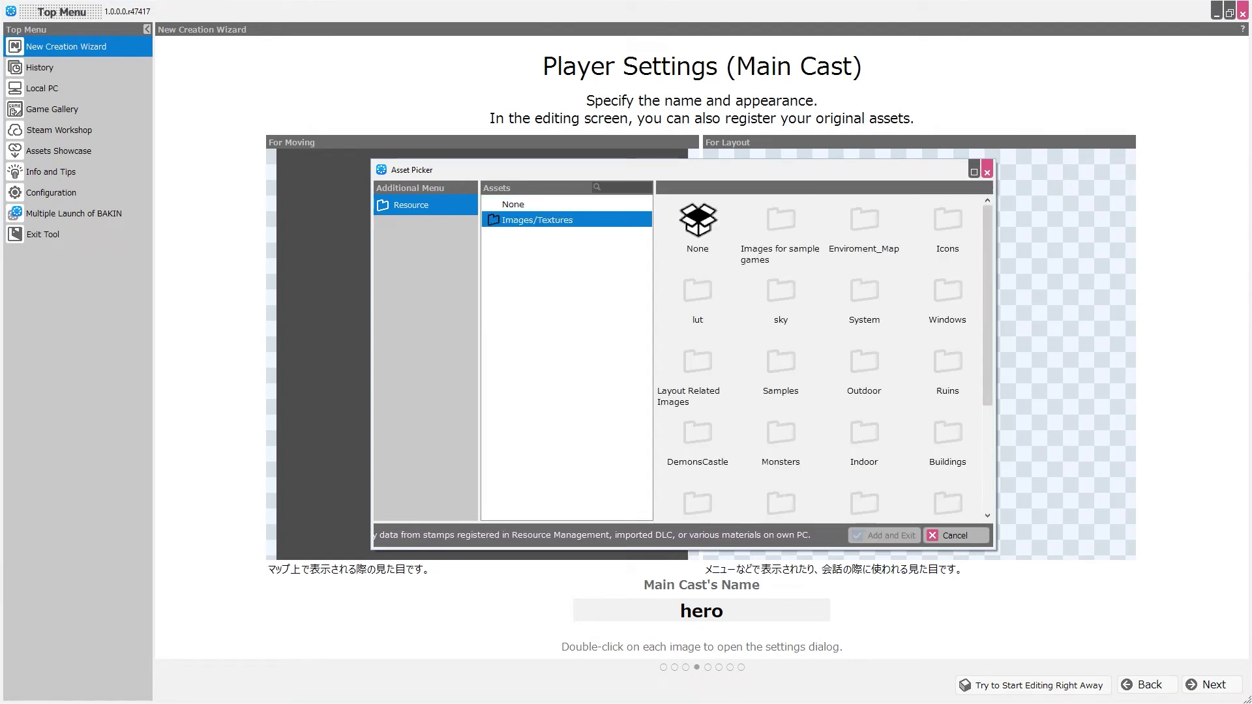
pyautogui.scroll(-3, 717, 456)
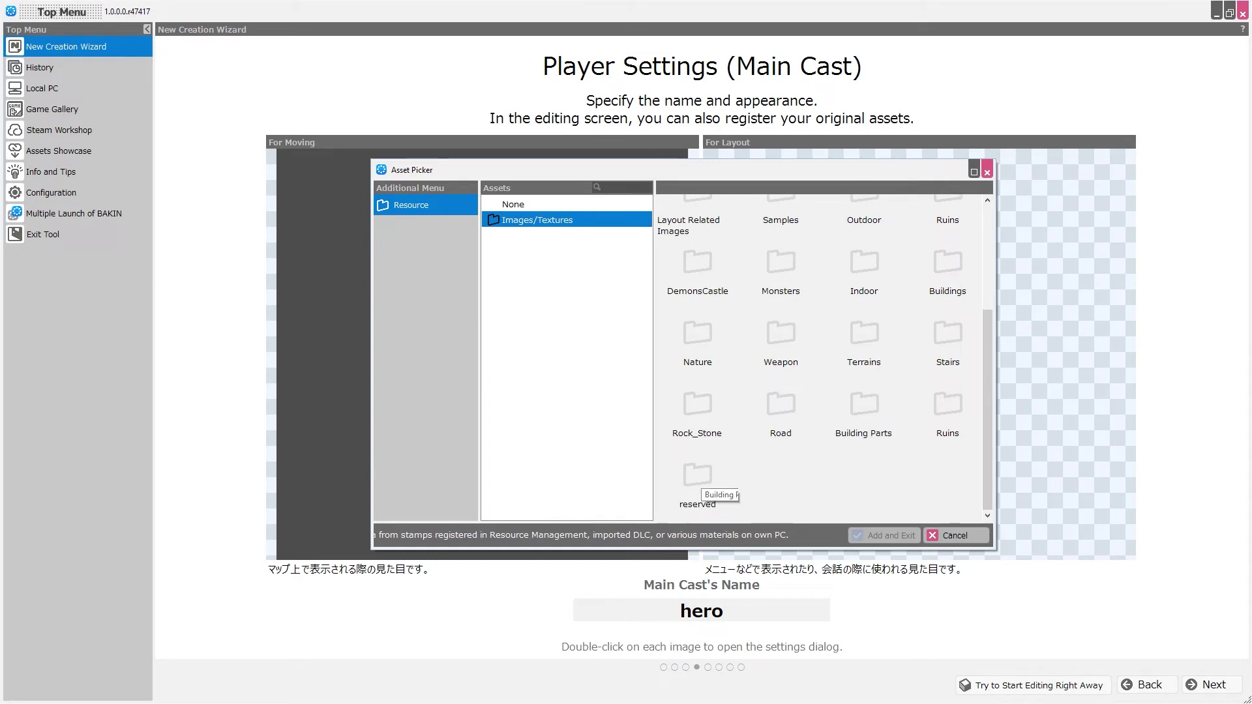
pyautogui.doubleClick(697, 486)
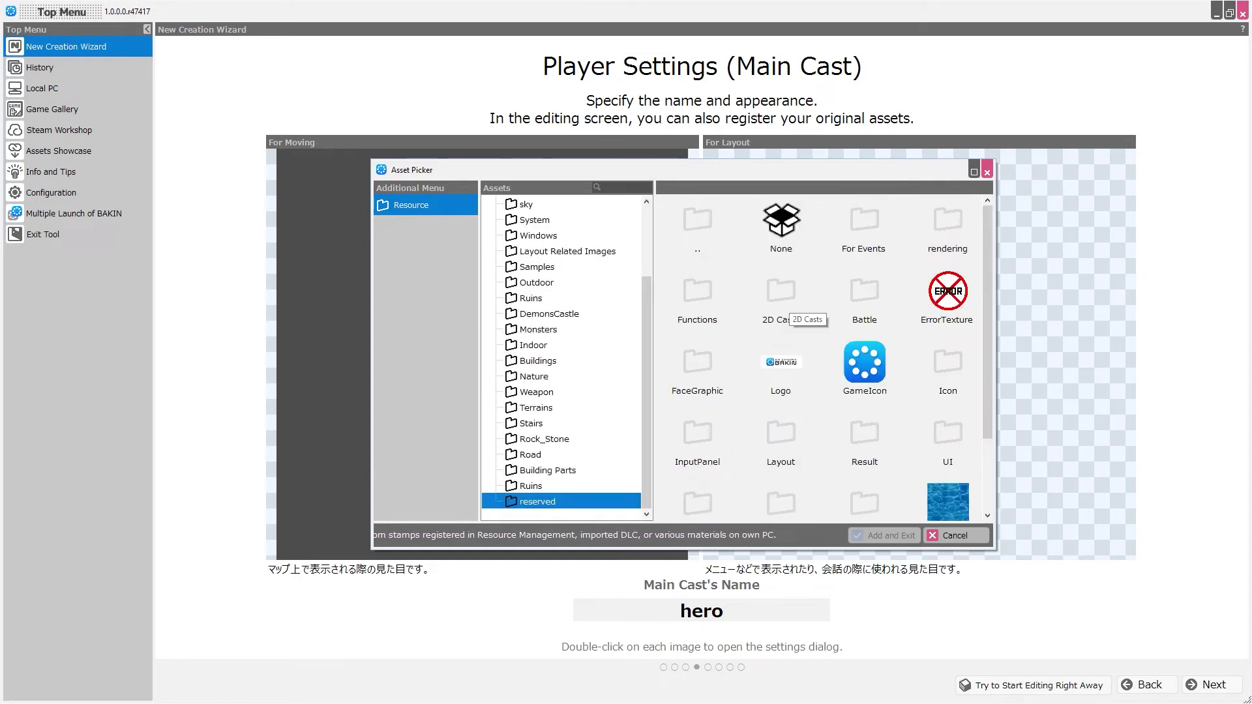
pyautogui.doubleClick(781, 292)
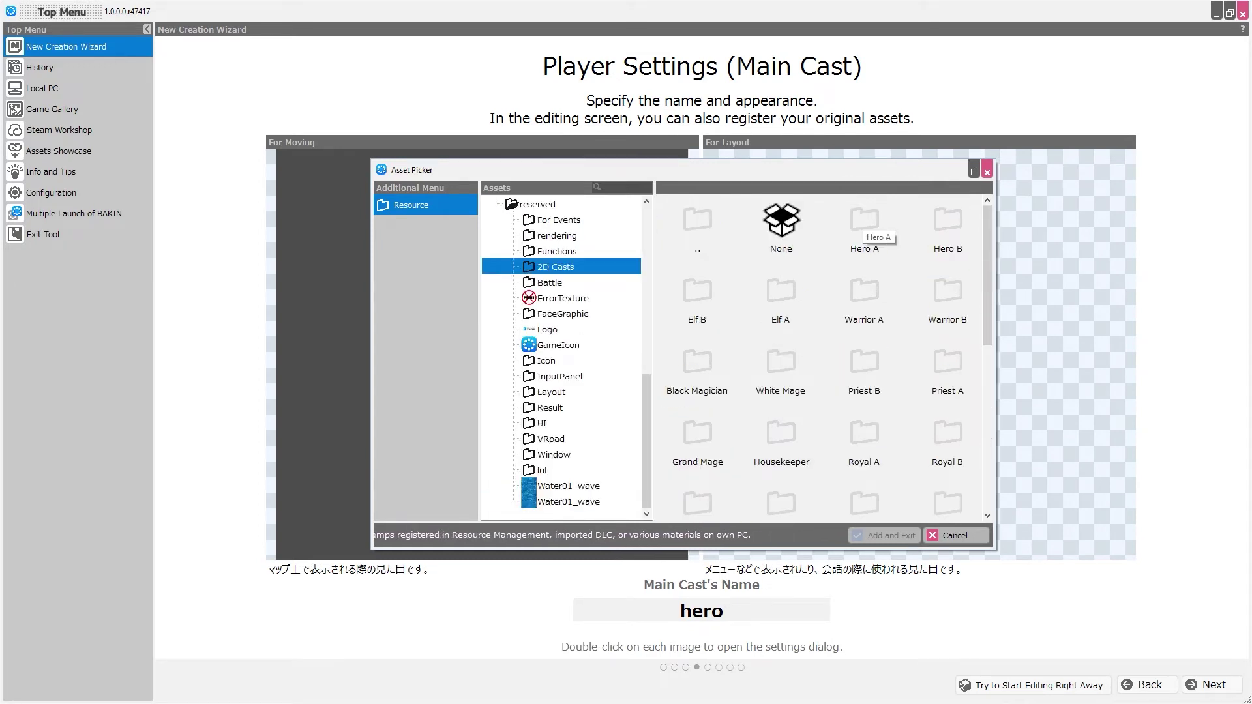
pyautogui.doubleClick(865, 225)
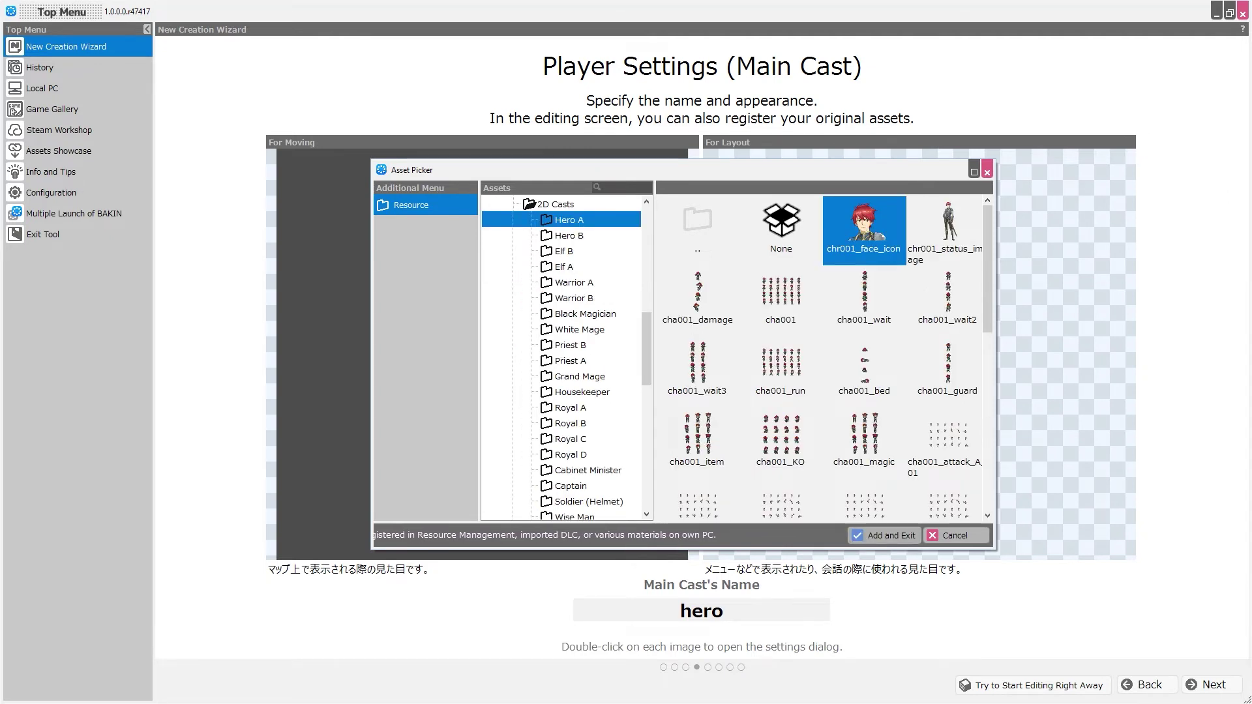
pyautogui.press('Return')
pyautogui.write('Ashy')
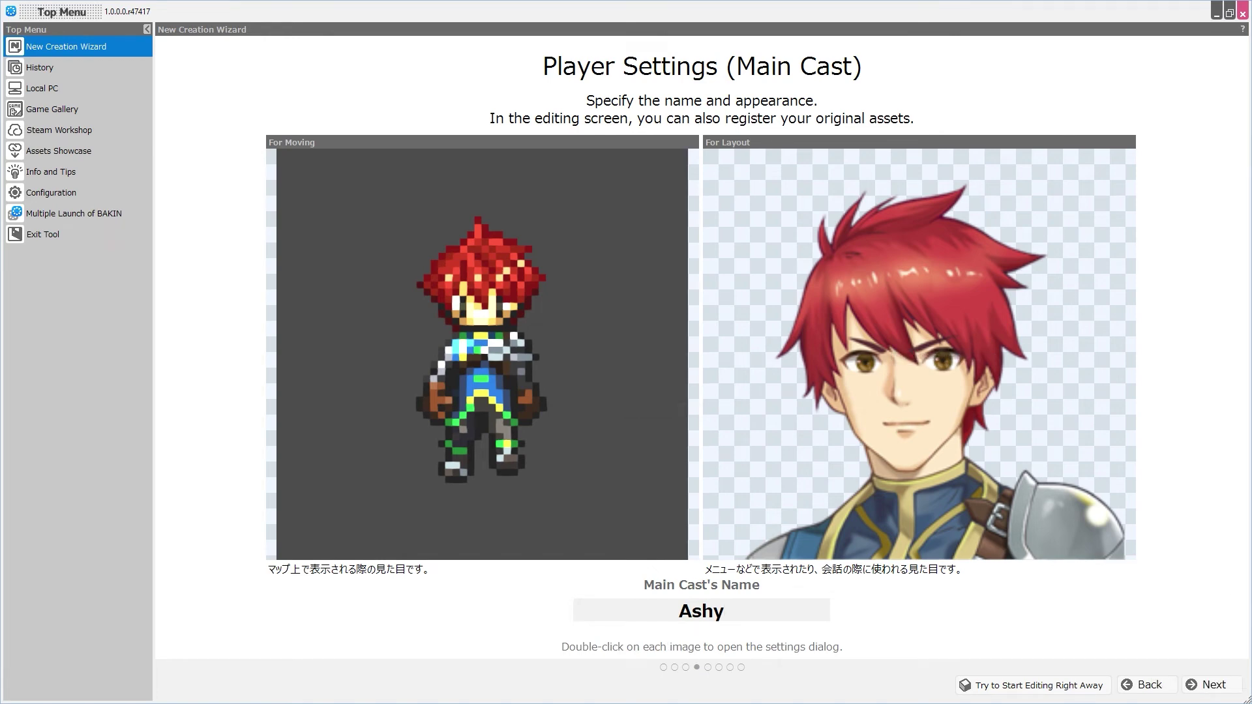
# Advance to Camera Settings and pick the Player Central View camera
pyautogui.press('Return')
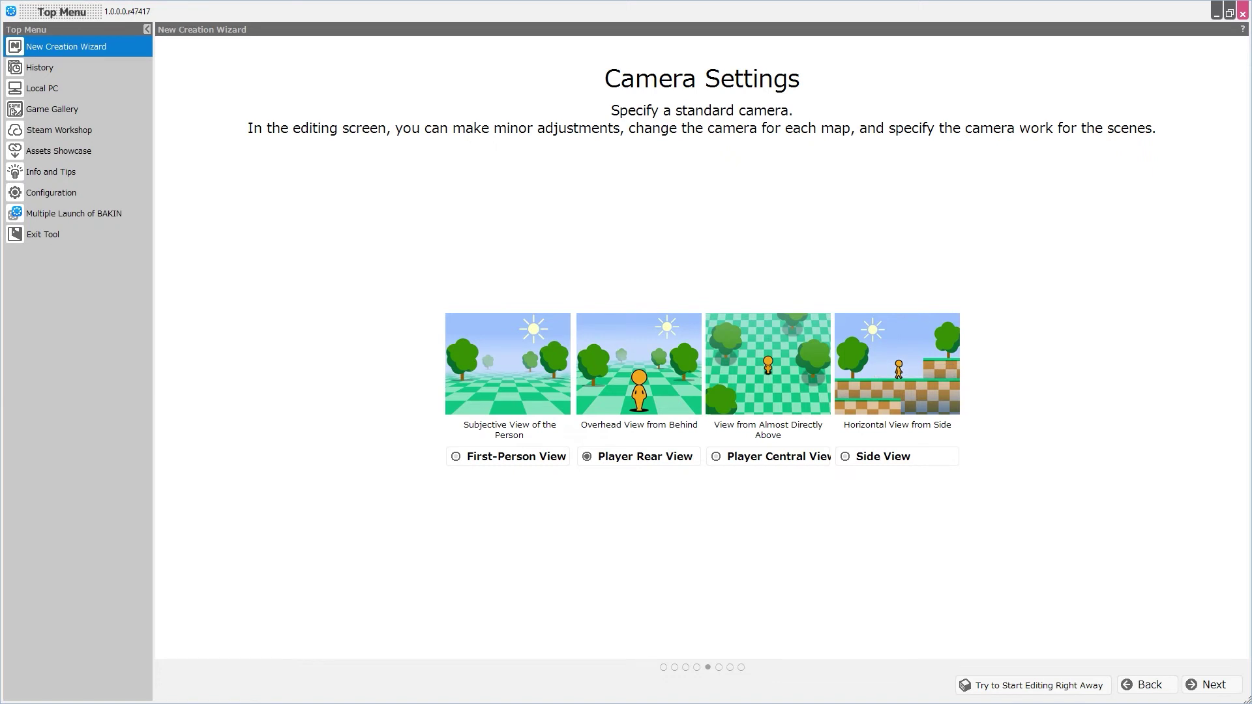
pyautogui.click(769, 456)
# Continue to the Operation Method page, keeping Top View Operation (XZ Type)
pyautogui.click(1211, 685)
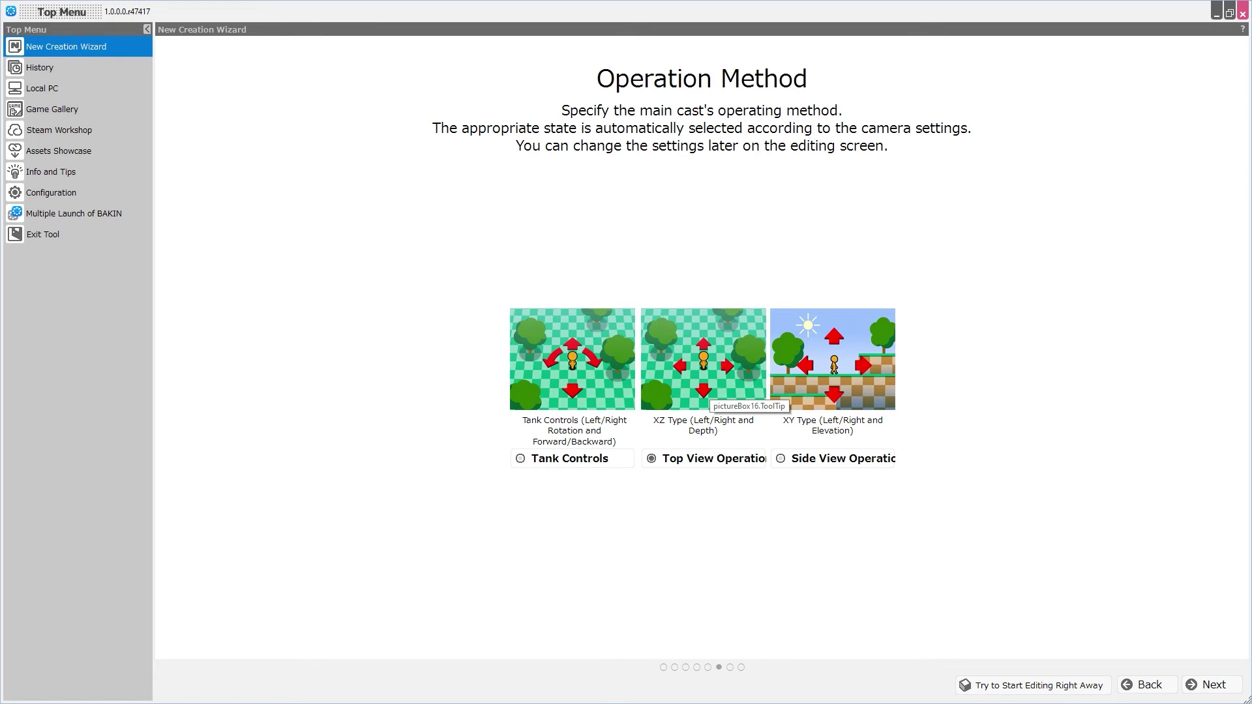
# On Action Settings, enable both With Jump and With Inertial Movement
pyautogui.click(1208, 685)
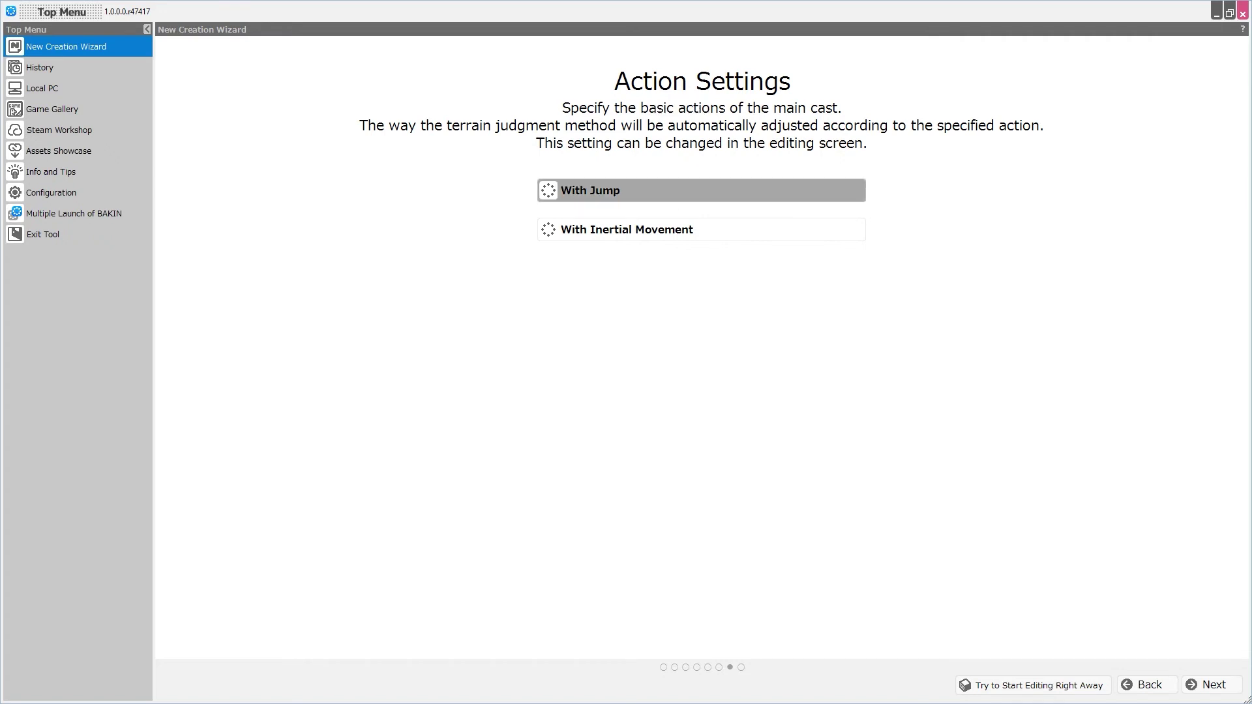
pyautogui.click(590, 191)
pyautogui.click(626, 229)
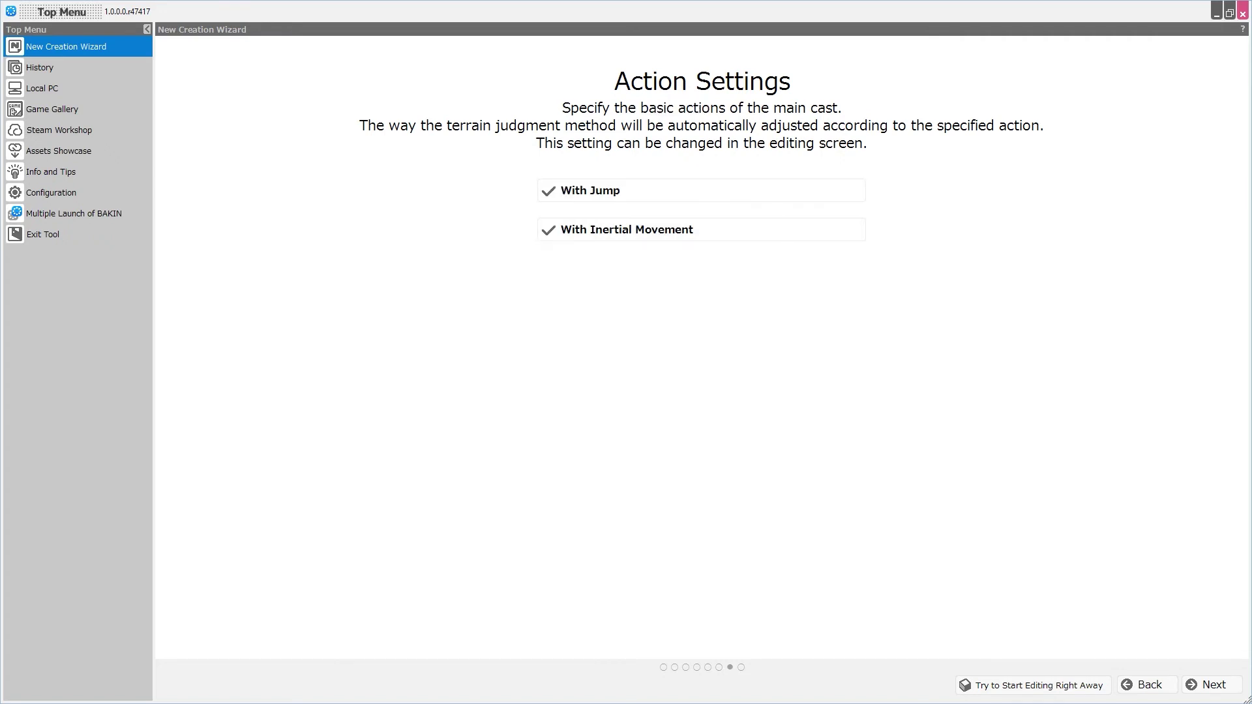
pyautogui.click(590, 190)
pyautogui.click(626, 230)
pyautogui.click(626, 230)
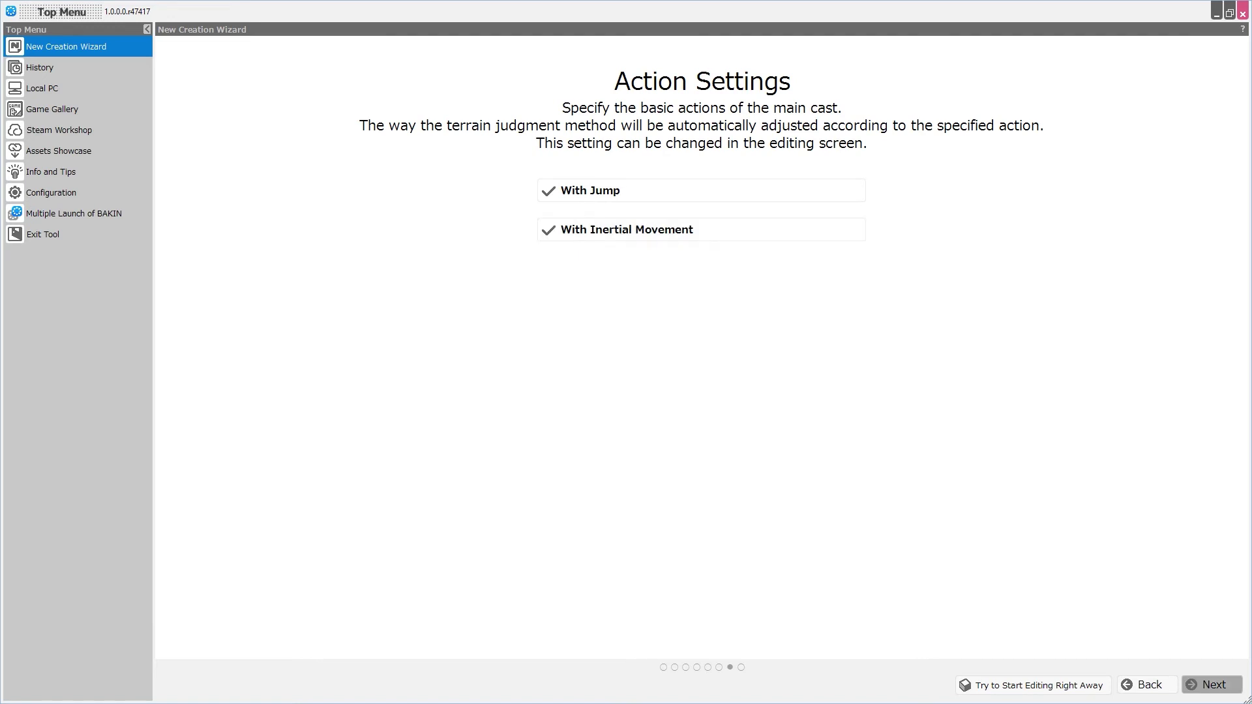
# Reach the Good job! page and run Test Play in BAKIN Player
pyautogui.click(1213, 684)
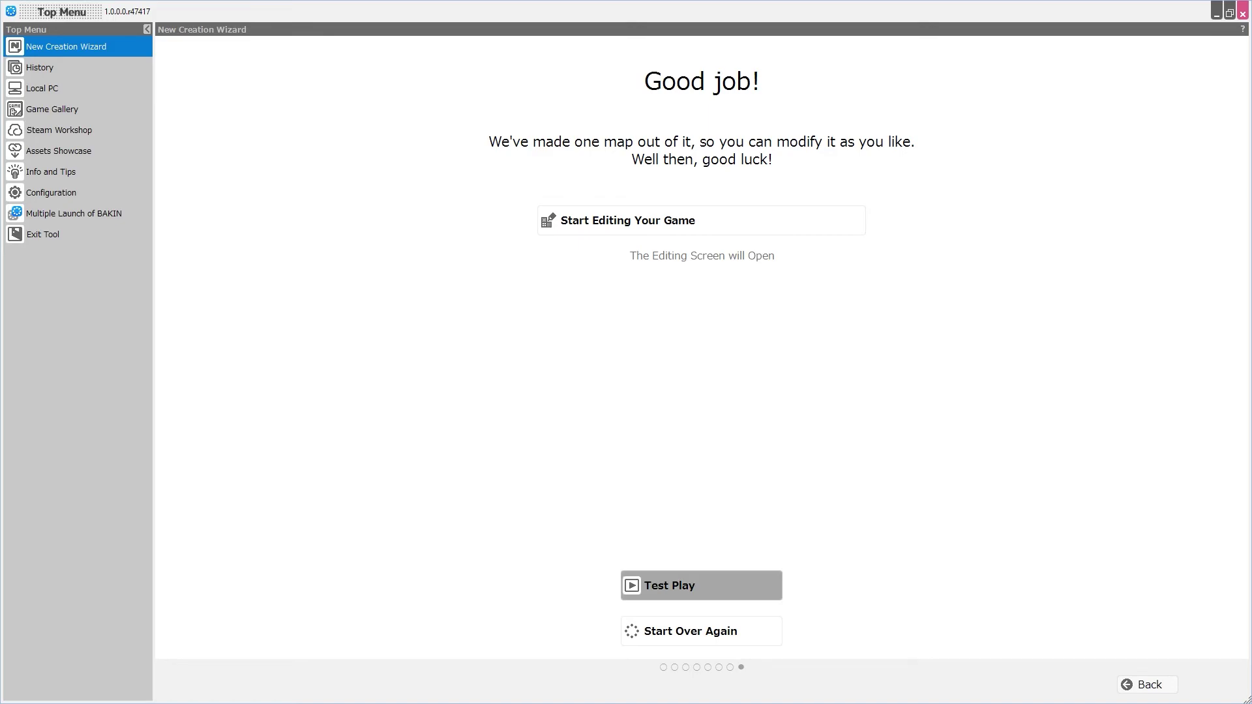
pyautogui.click(690, 586)
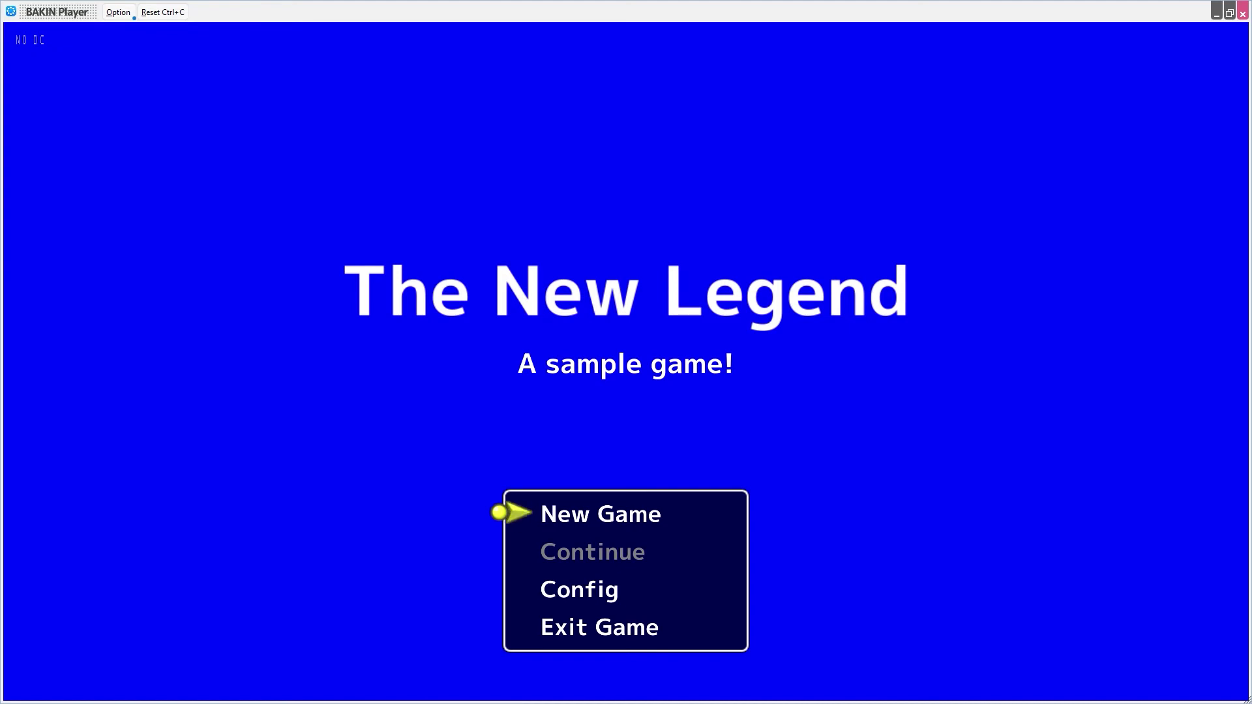
# Start a new game and walk the red-haired hero up the maze, rotating the camera and heading left
pyautogui.press('Return')
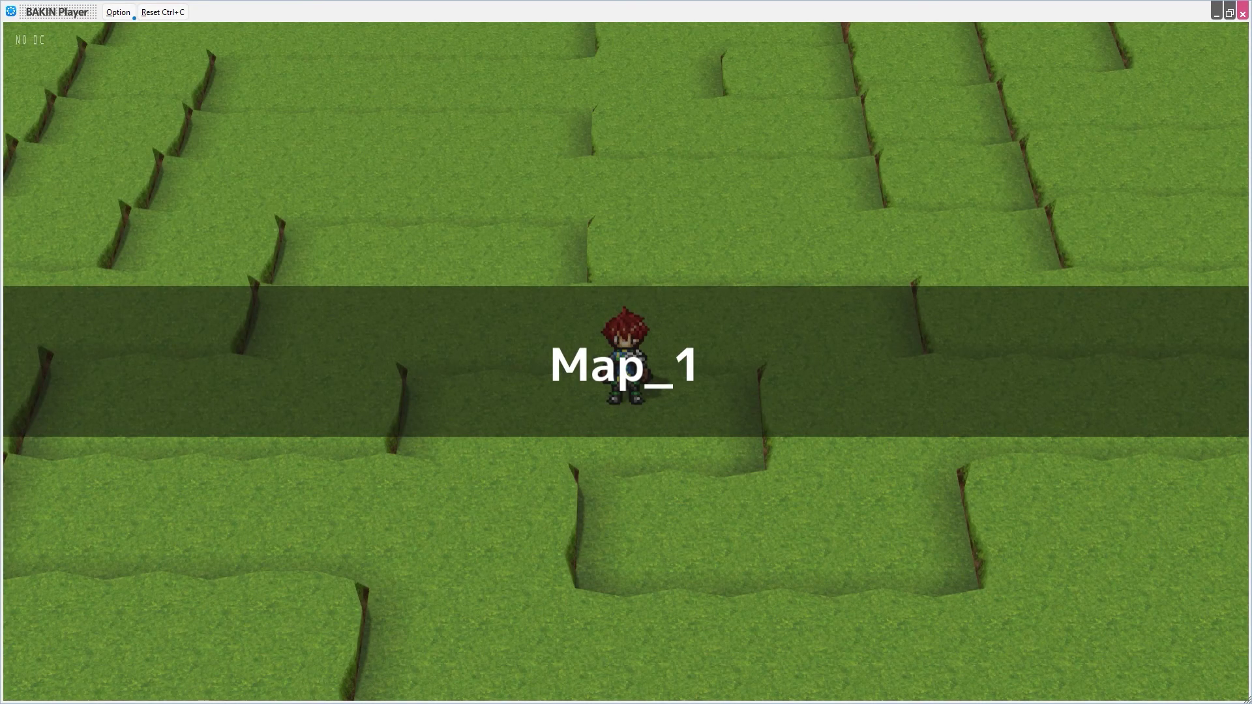
pyautogui.press('Up')
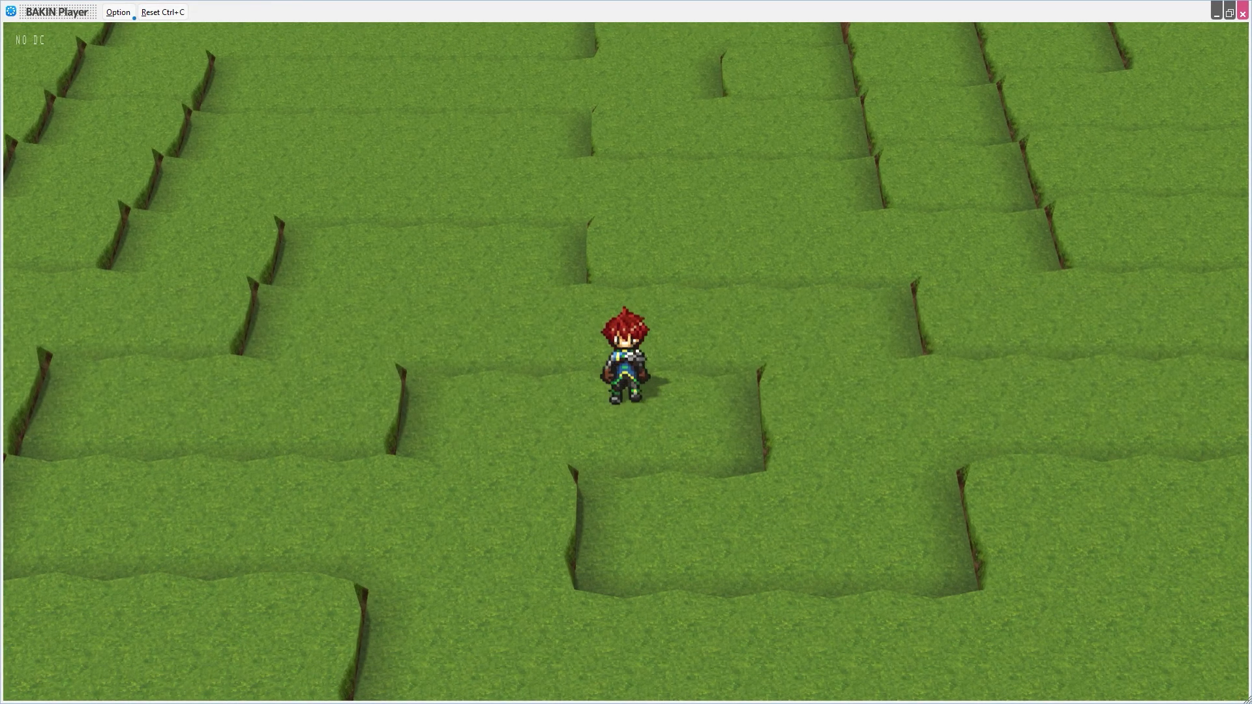
pyautogui.press('Up')
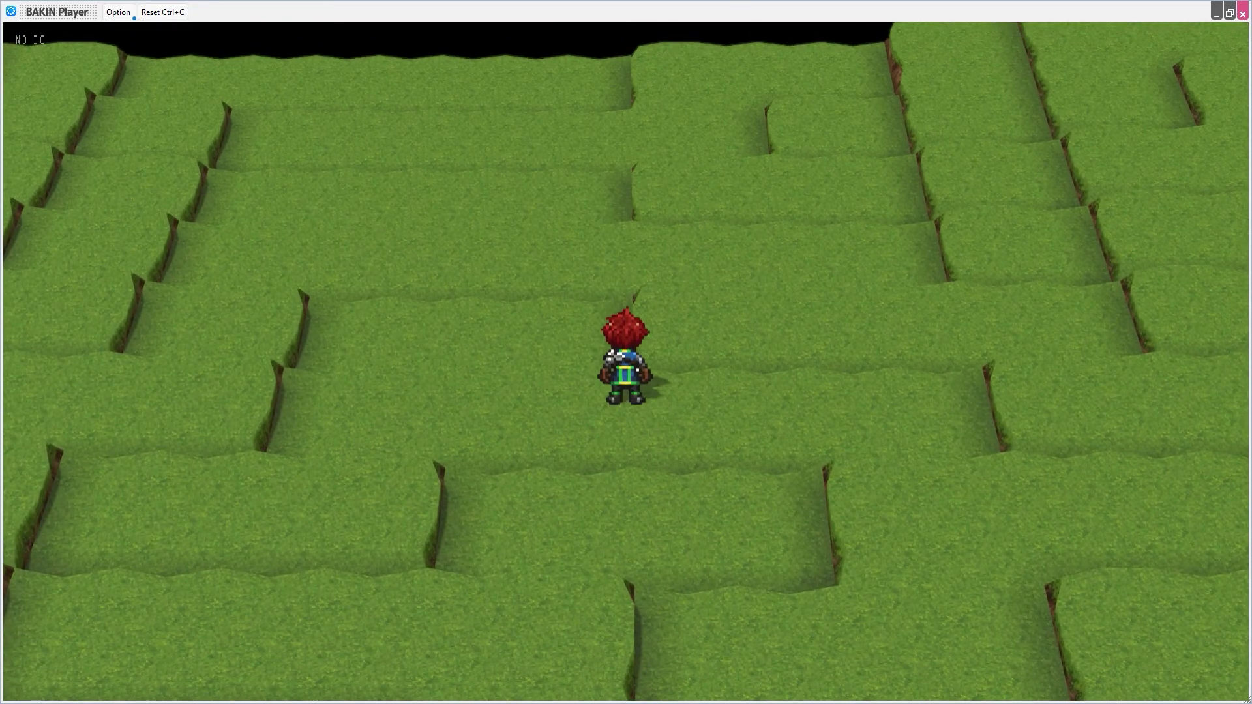
pyautogui.press('Up')
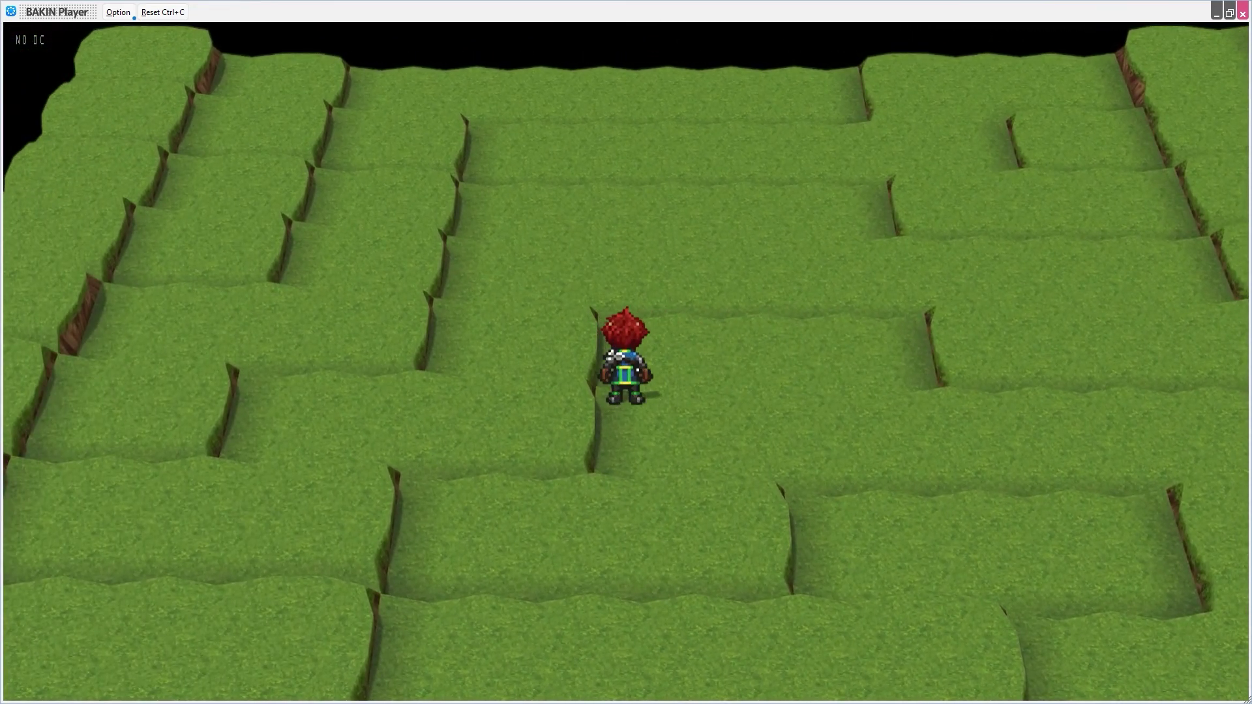
pyautogui.press('q')
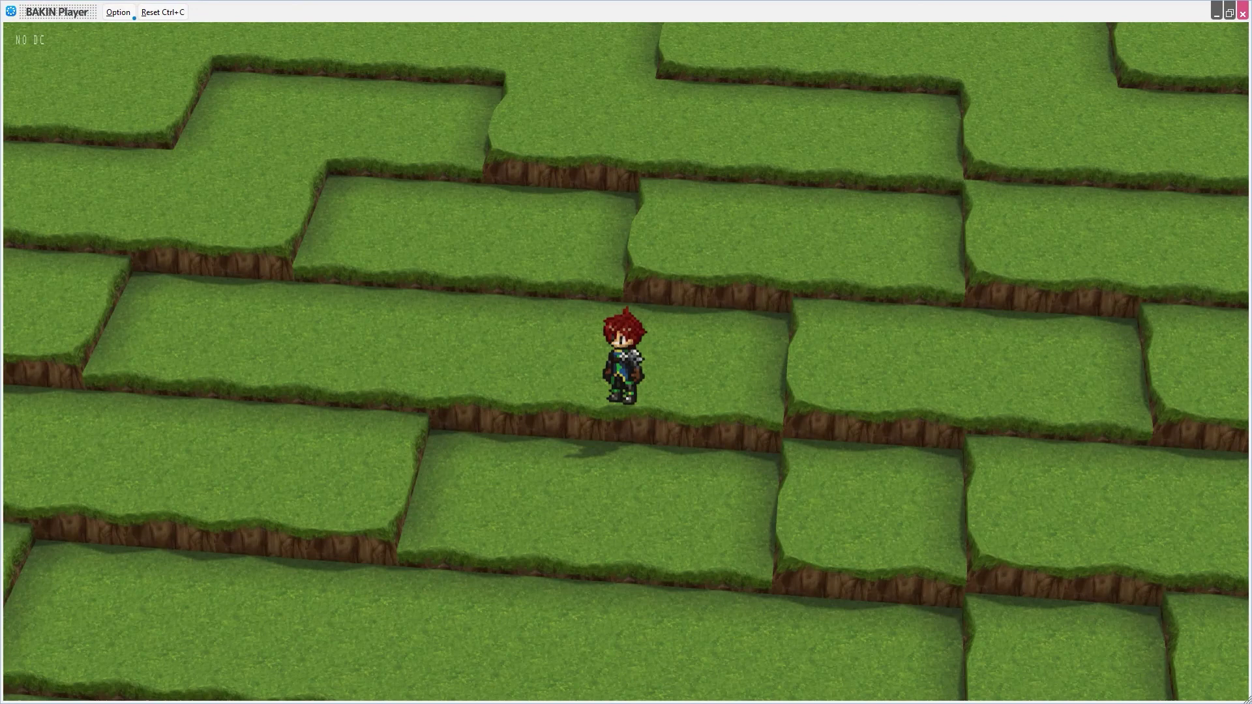
pyautogui.press('Left')
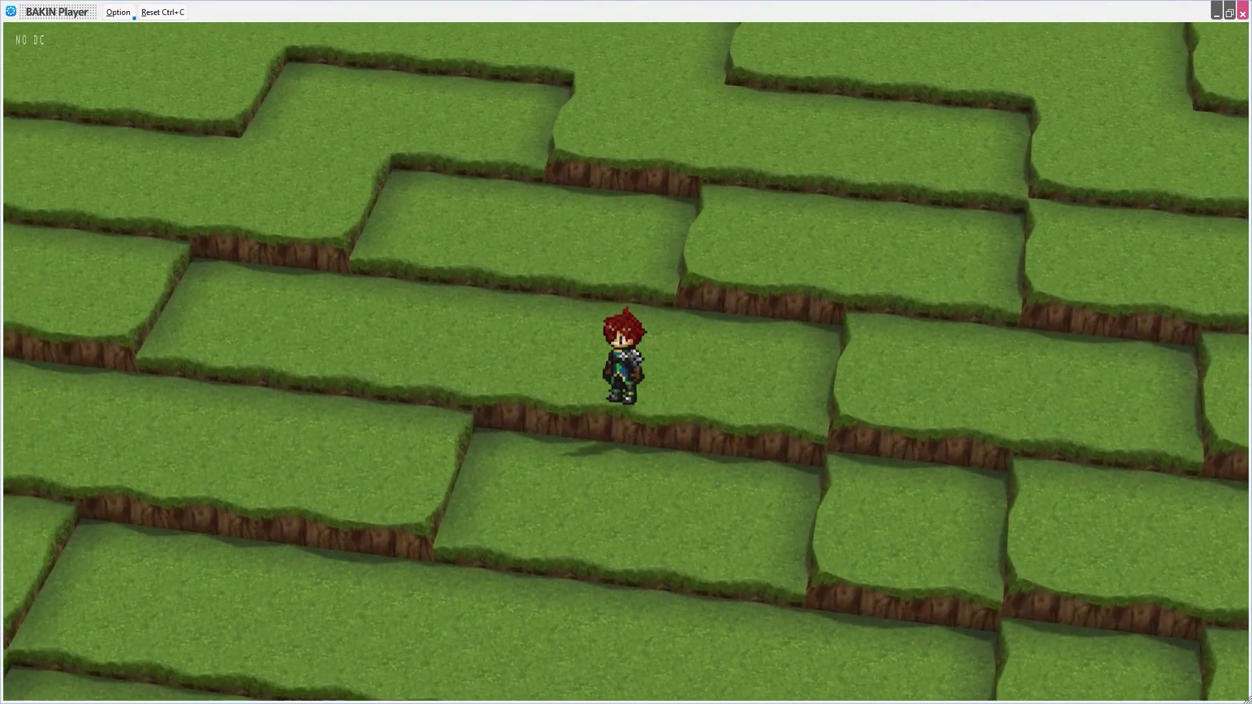
pyautogui.press('Left')
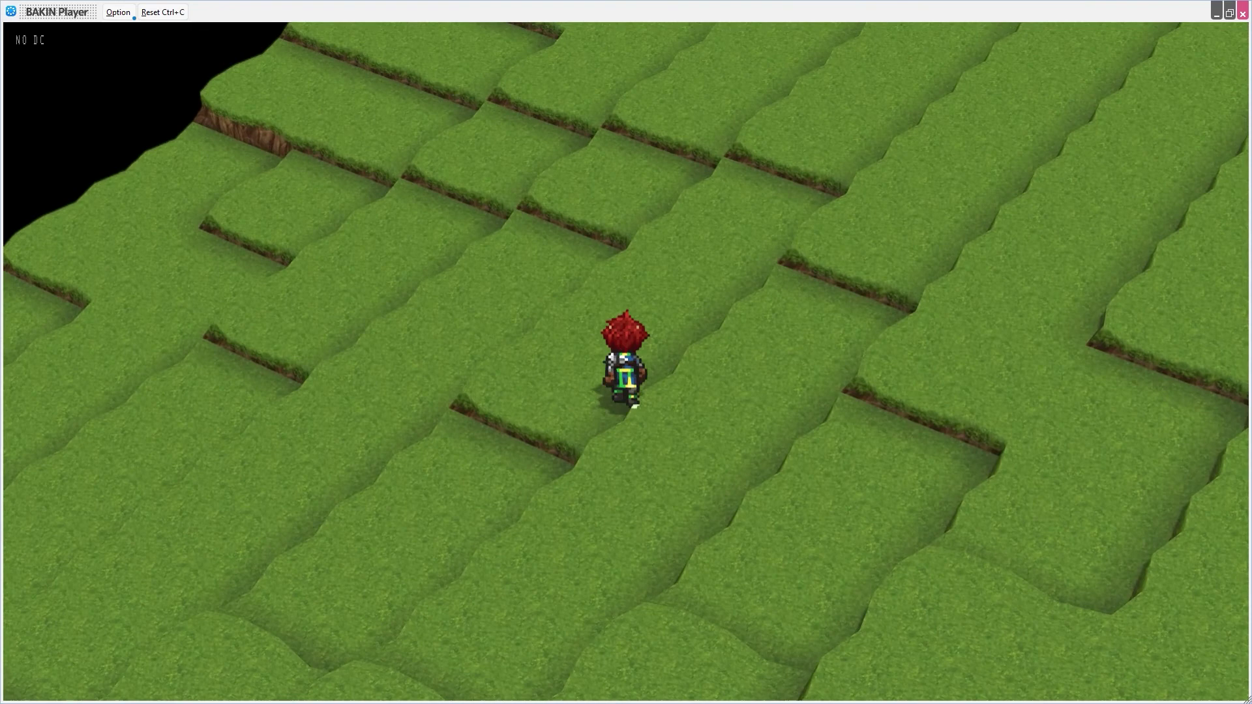
# Browse the game's main menu choices, then close it to return to the field
pyautogui.press('Escape')
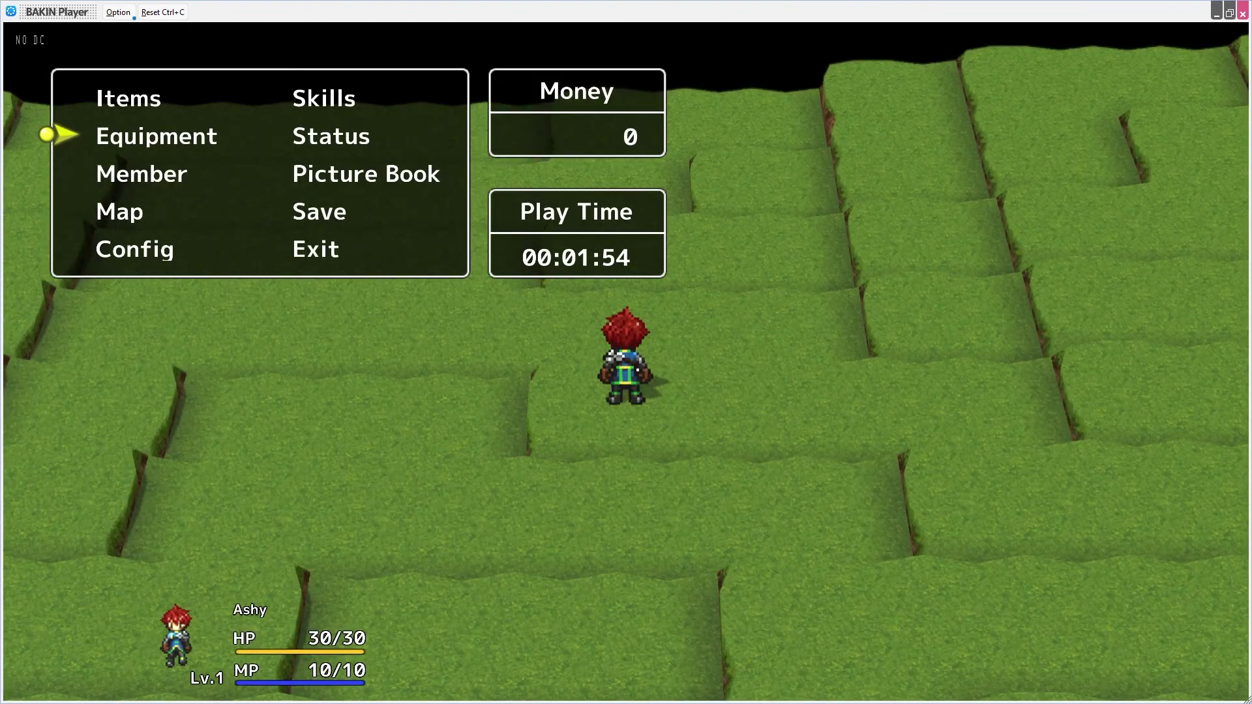
pyautogui.press('Right')
pyautogui.press('Left')
pyautogui.press('Down')
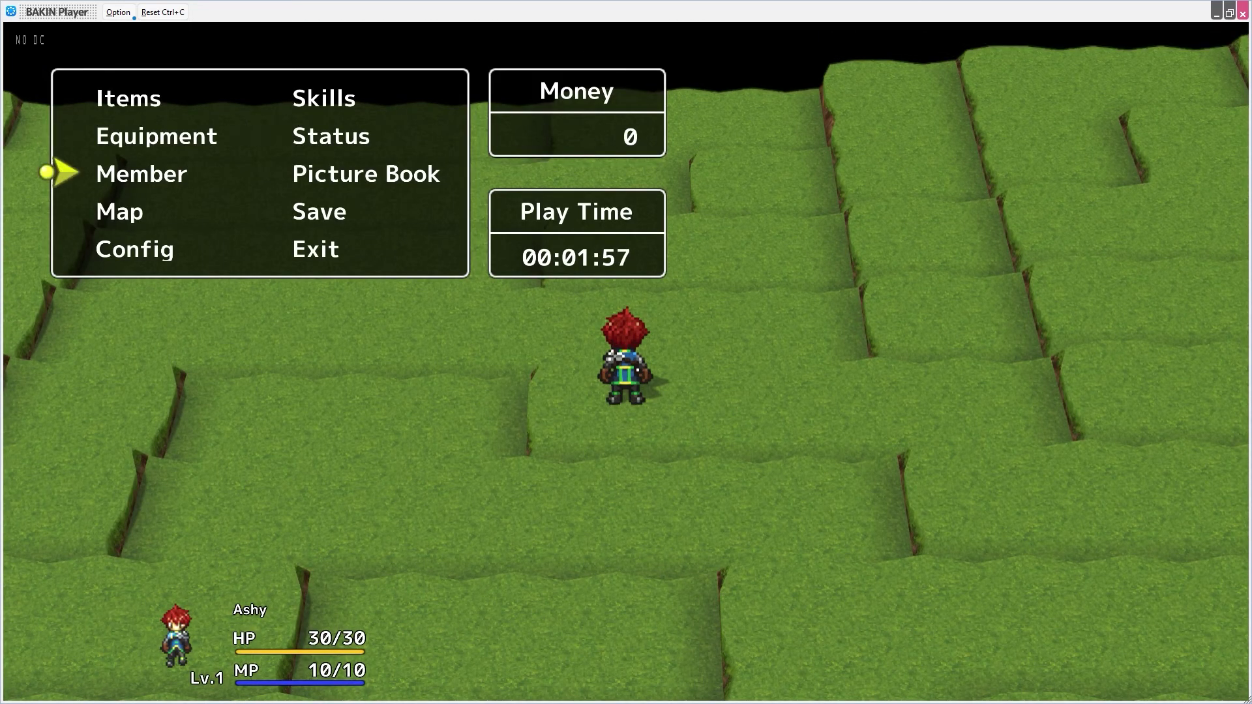
pyautogui.press('Right')
pyautogui.press('Left')
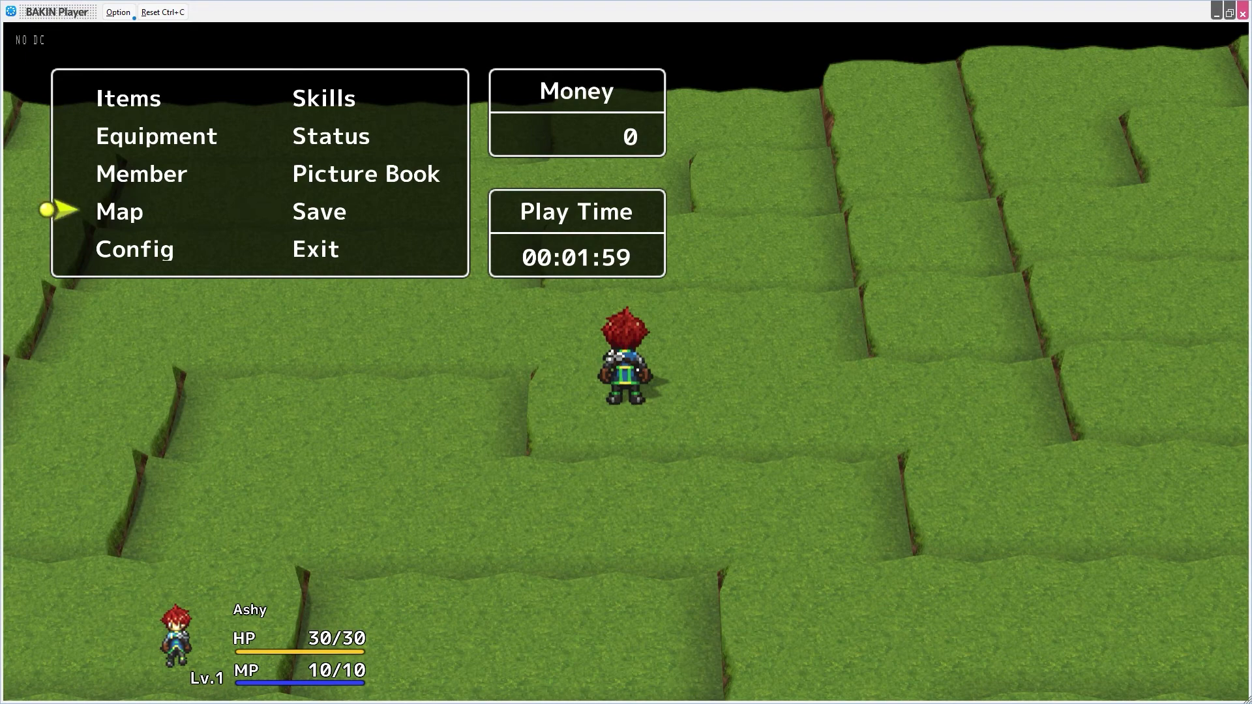
pyautogui.press('Escape')
# Walk Ashy down and up across the grass terraces, then bring up the status sheet
pyautogui.press('Down')
pyautogui.press('Down')
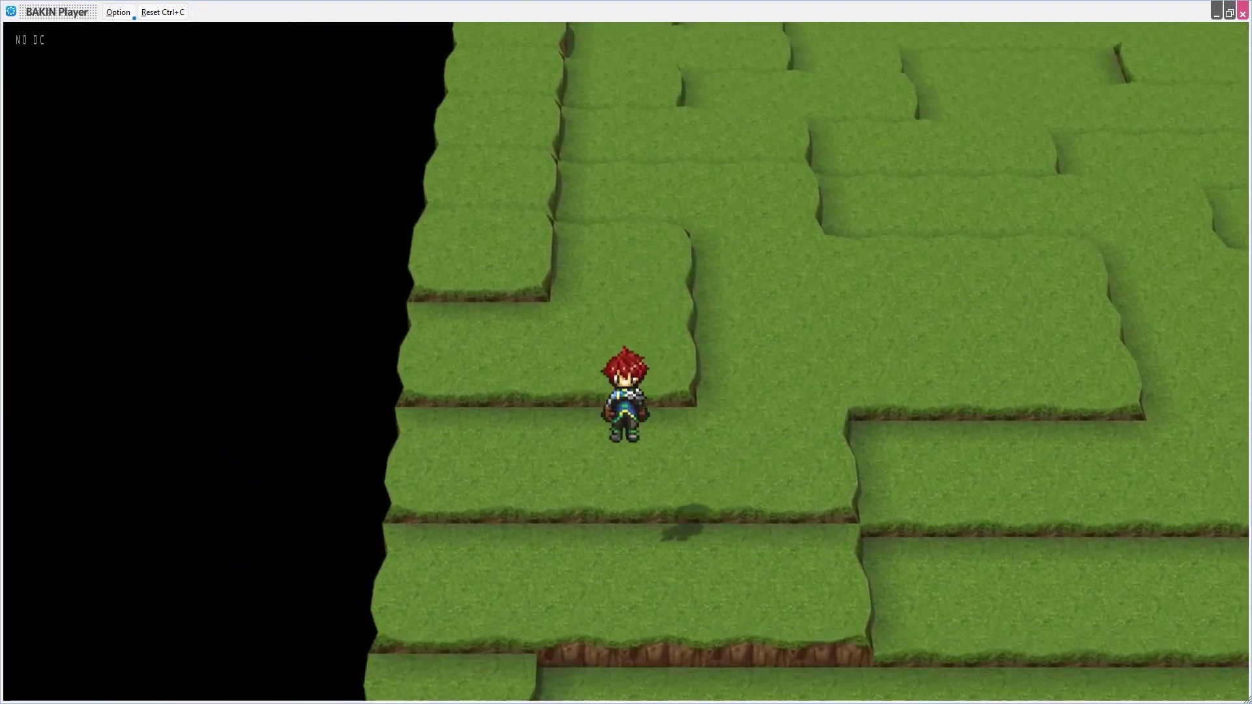
pyautogui.press('Down')
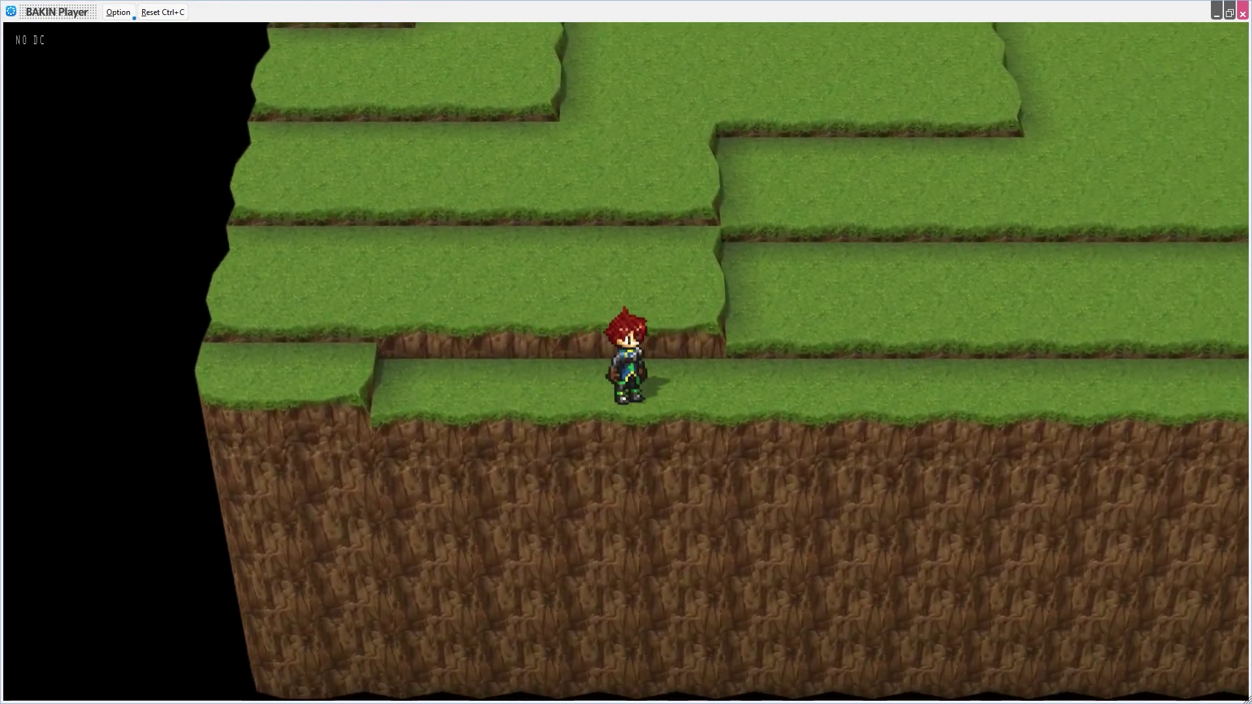
pyautogui.press('Up')
pyautogui.press('Down')
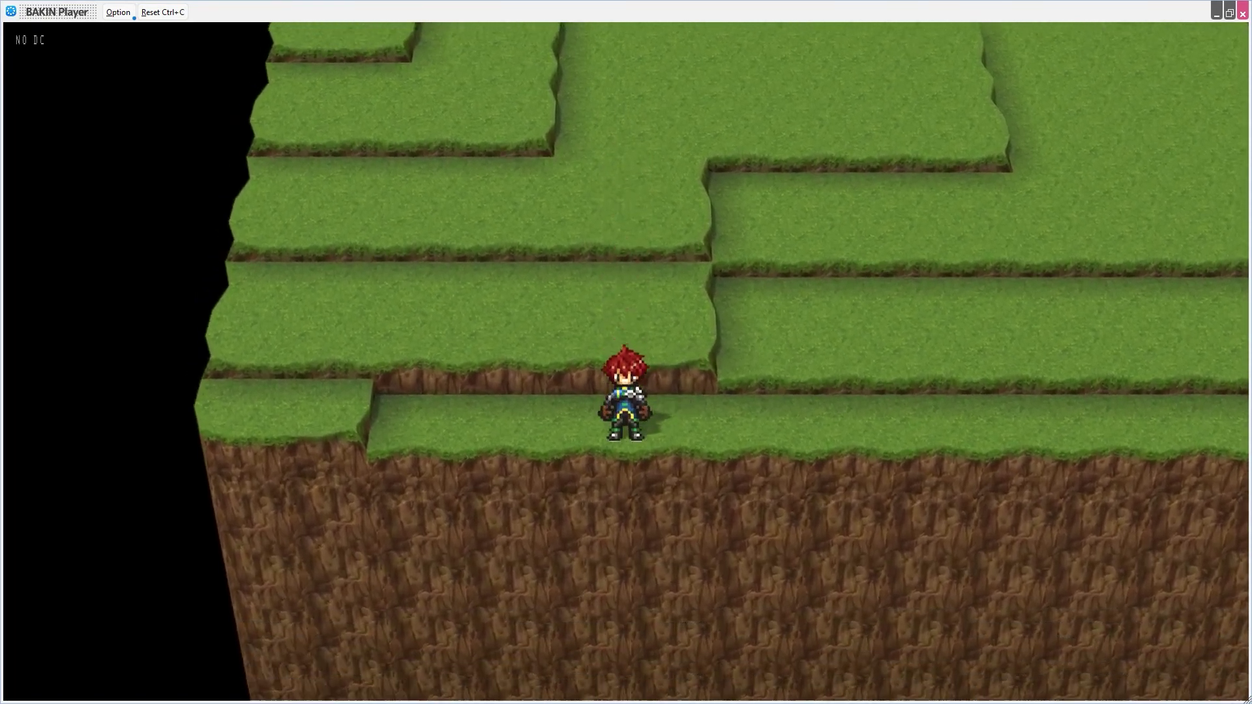
pyautogui.press('Down')
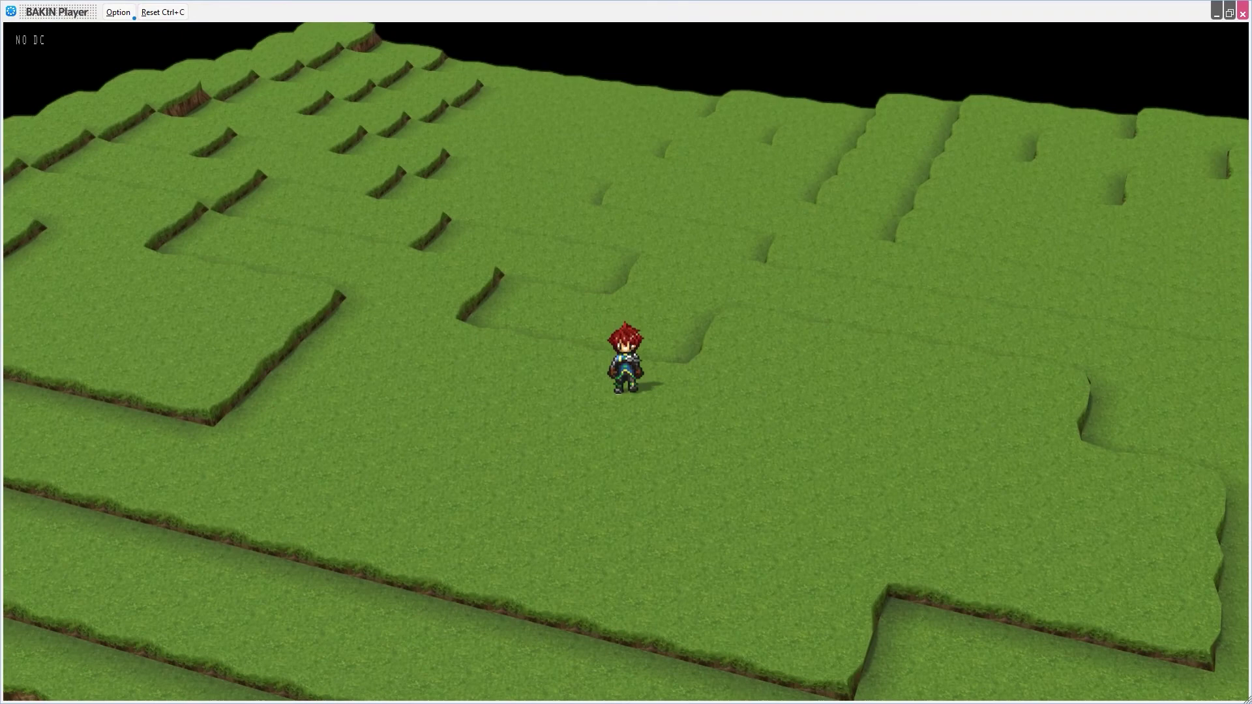
pyautogui.press('Up')
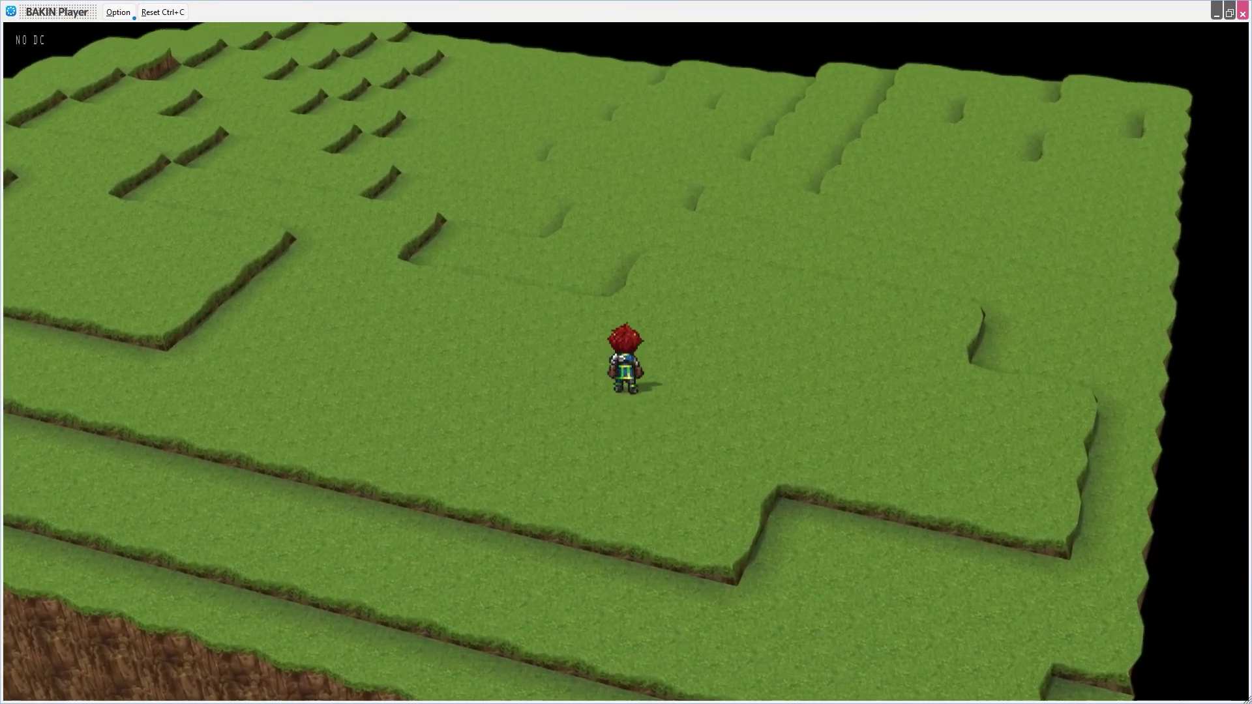
pyautogui.press('Up')
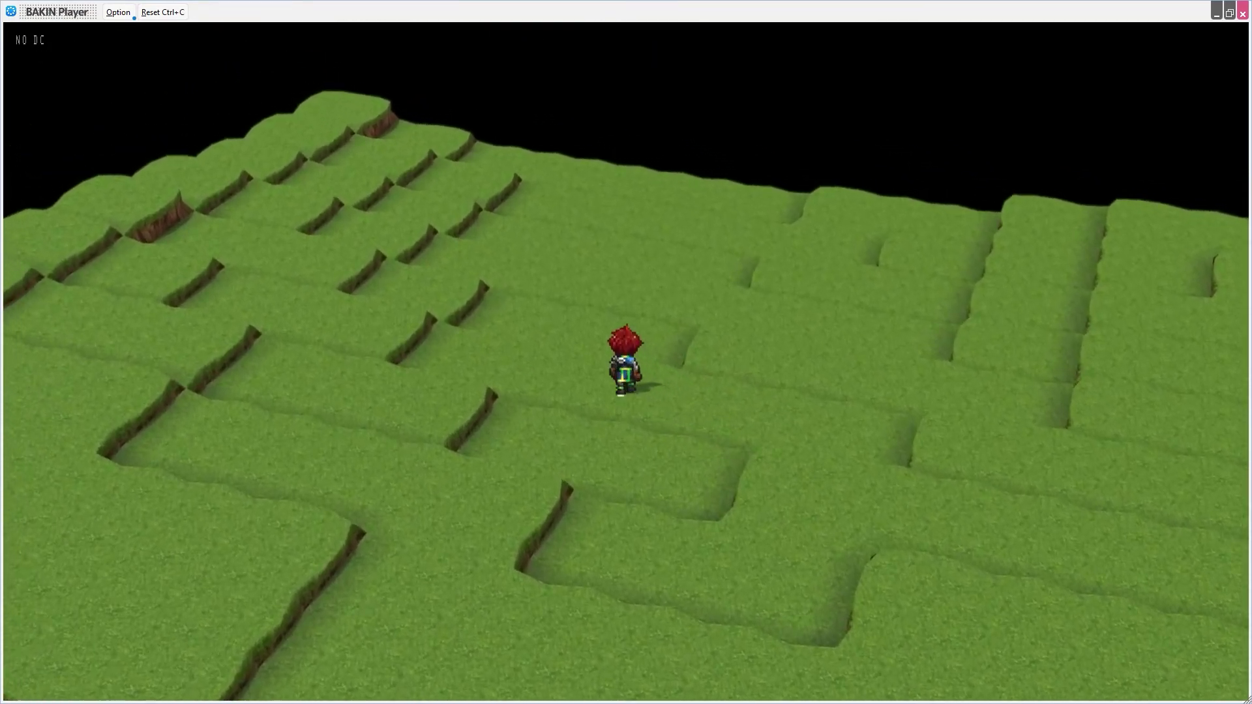
pyautogui.press('Escape')
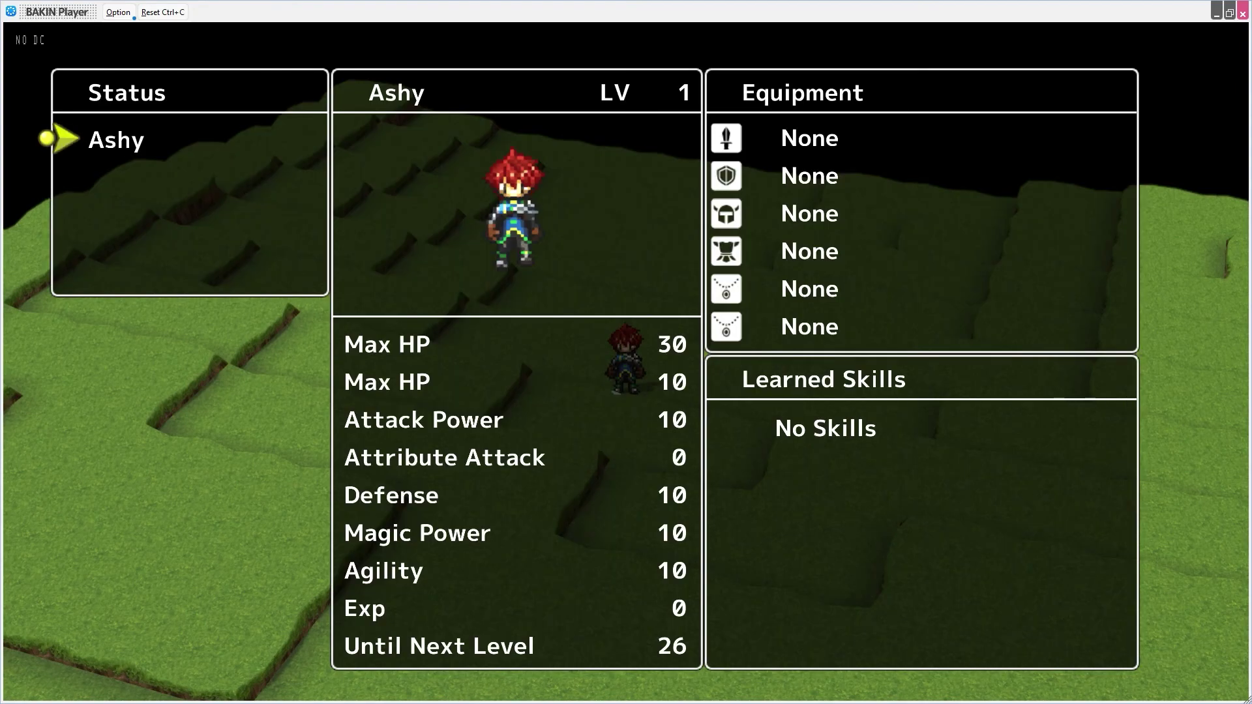
# Close the status sheet and view the Items, Equipment, Member sorting and Map_1 overview screens
pyautogui.press('Escape')
pyautogui.press('Return')
pyautogui.press('Escape')
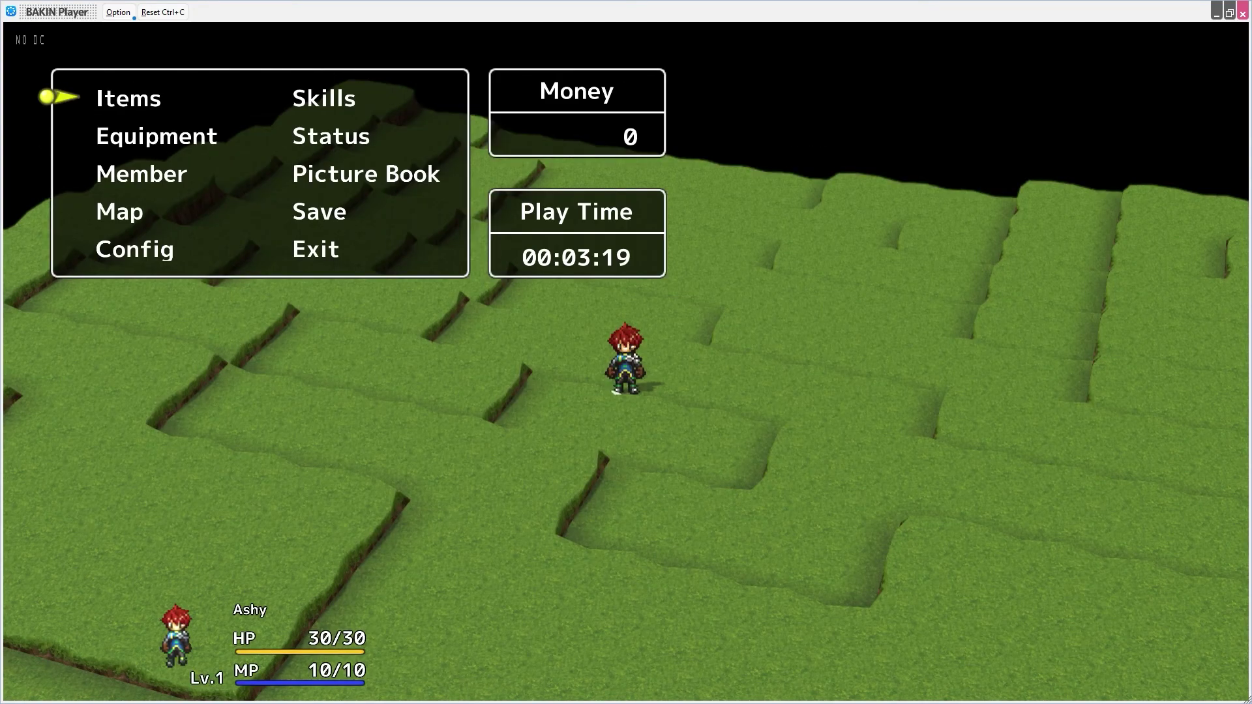
pyautogui.press('Down')
pyautogui.press('Return')
pyautogui.press('Escape')
pyautogui.press('Down')
pyautogui.press('Return')
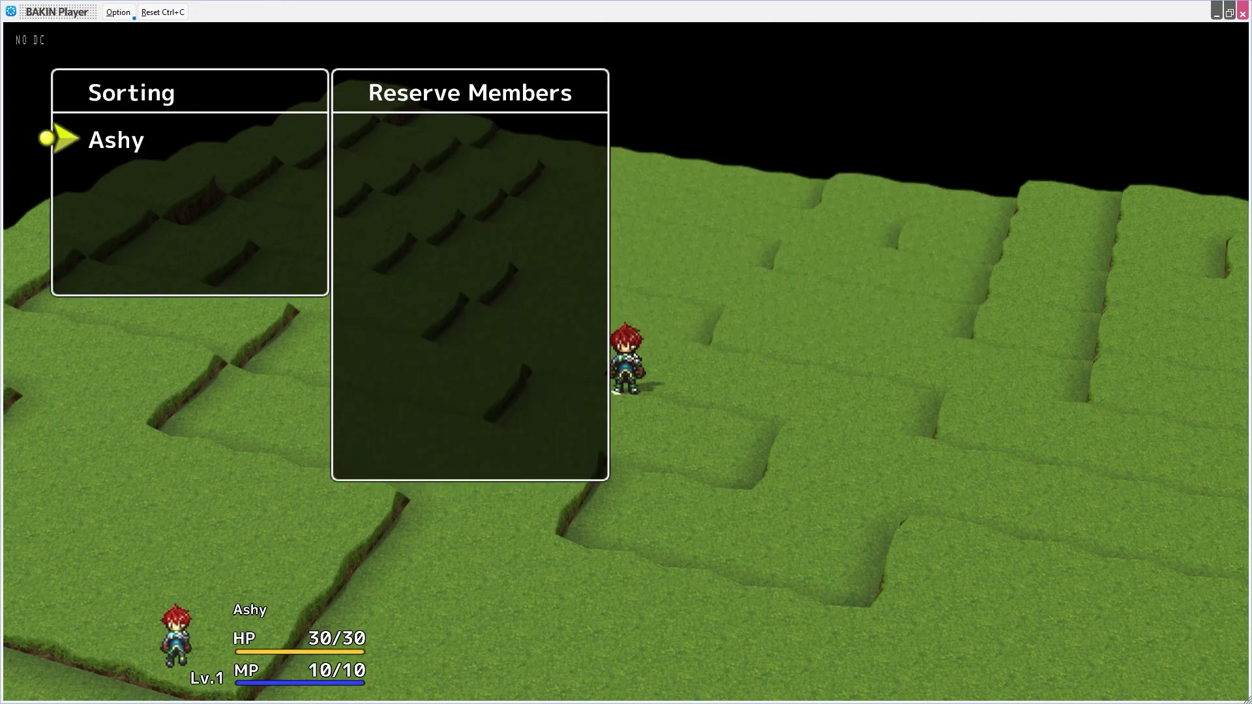
pyautogui.press('Escape')
pyautogui.press('Down')
pyautogui.press('Return')
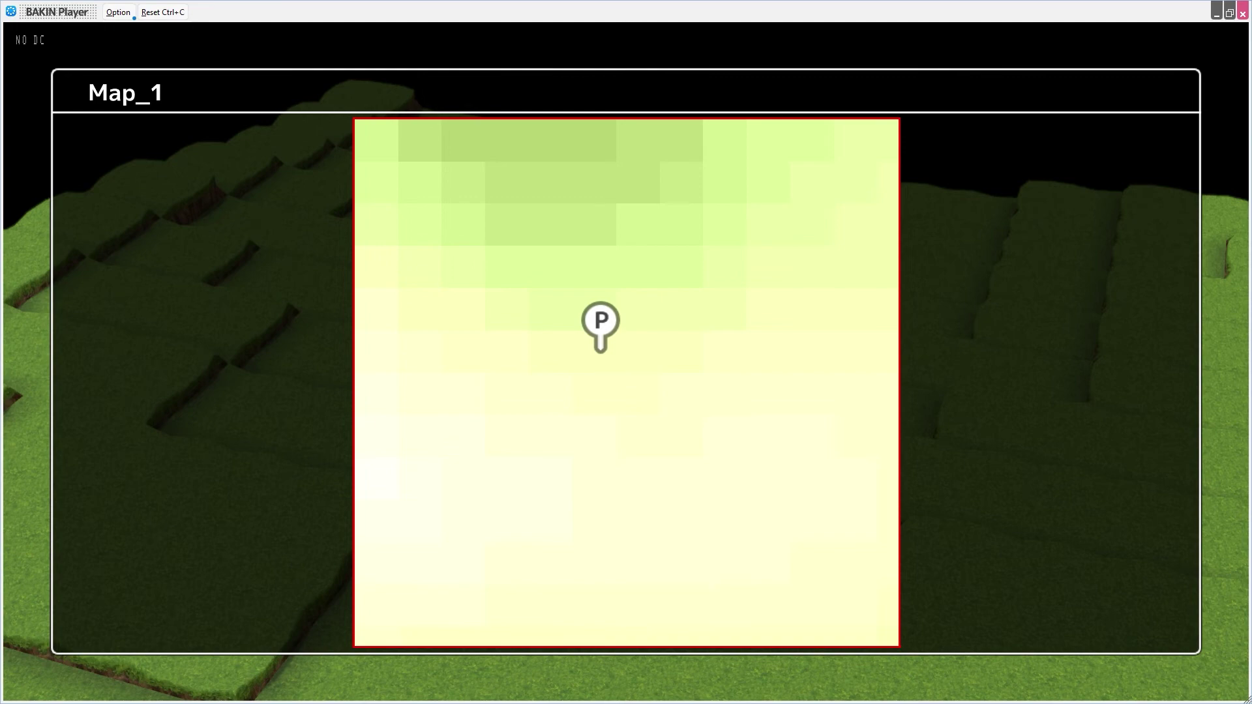
# Check the game settings, Skills, Ashy's status and Picture Book screens
pyautogui.press('Escape')
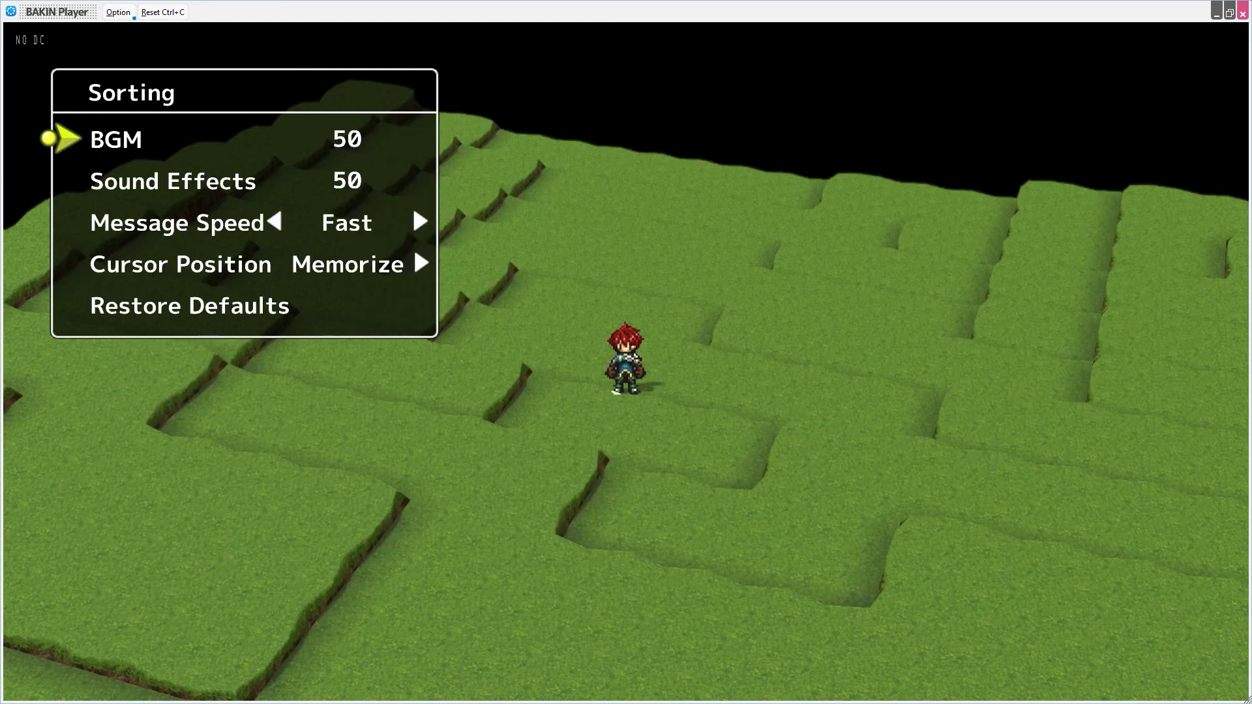
pyautogui.press('Down')
pyautogui.press('Down')
pyautogui.press('Down')
pyautogui.press('Escape')
pyautogui.press('Return')
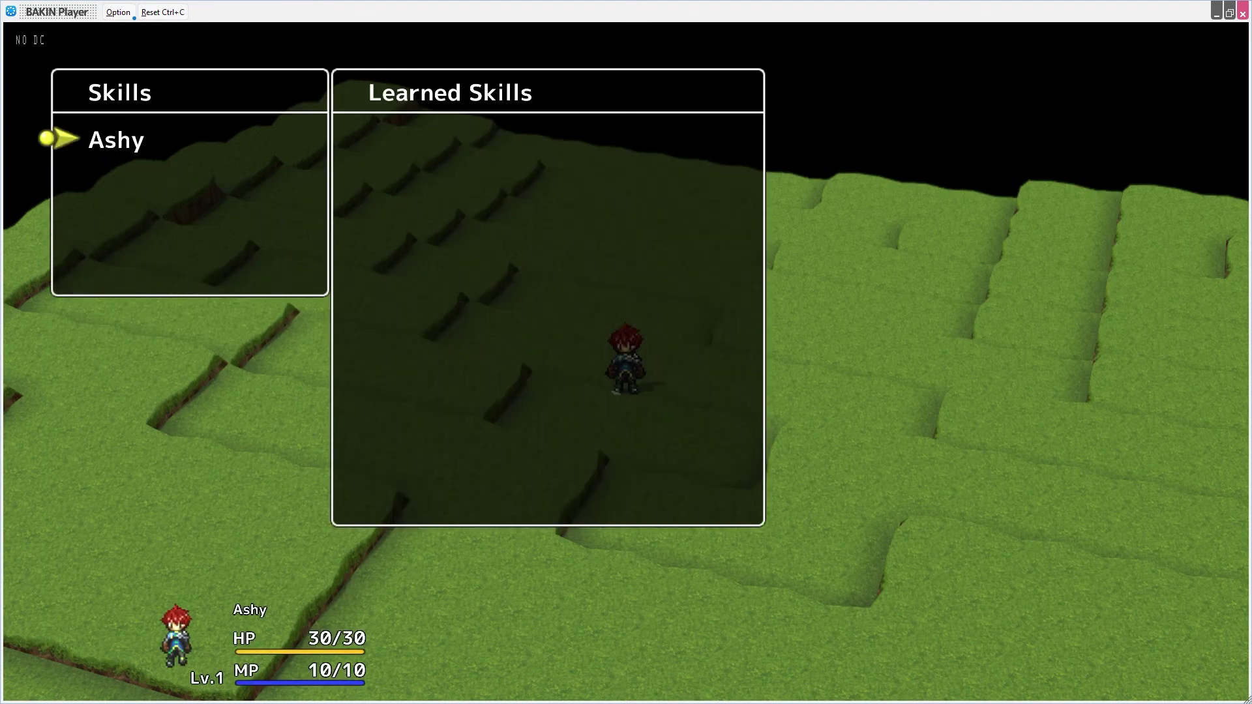
pyautogui.press('Escape')
pyautogui.press('Down')
pyautogui.press('Return')
pyautogui.press('Escape')
pyautogui.press('Down')
pyautogui.press('Return')
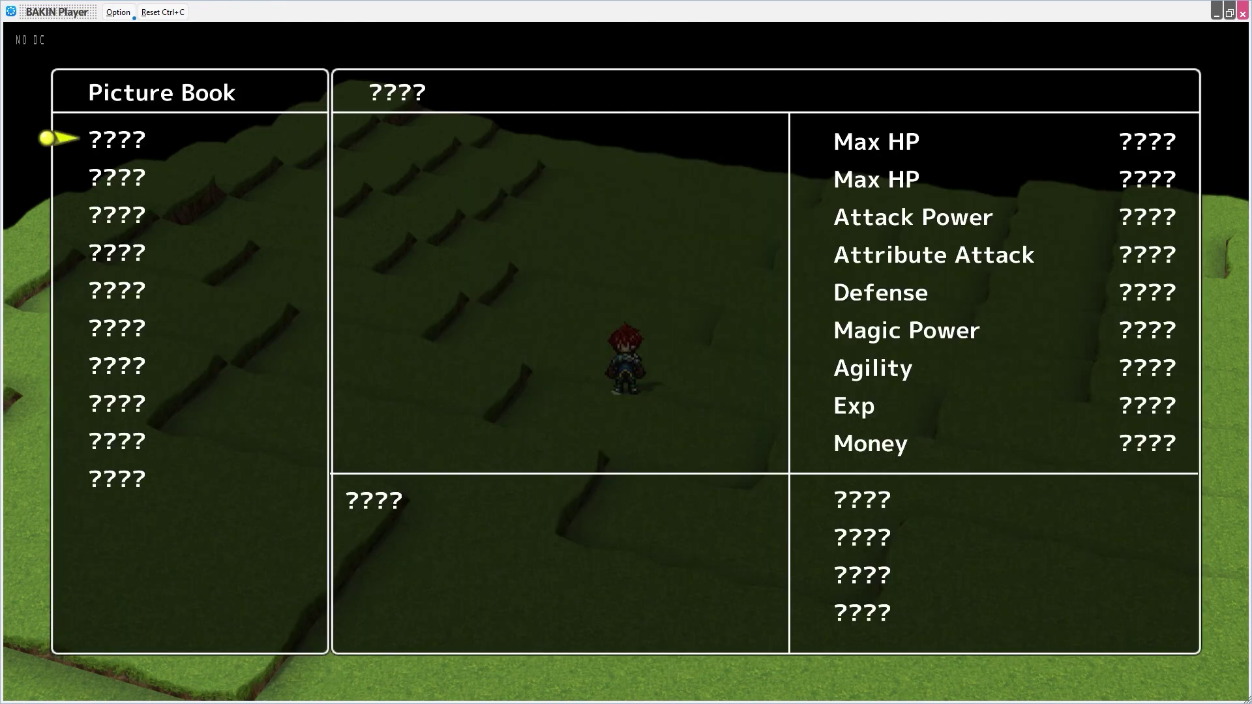
pyautogui.press('Escape')
# View the save slots, then choose Exit and confirm quitting to the title, leaving Exit Game selected
pyautogui.press('Down')
pyautogui.press('Return')
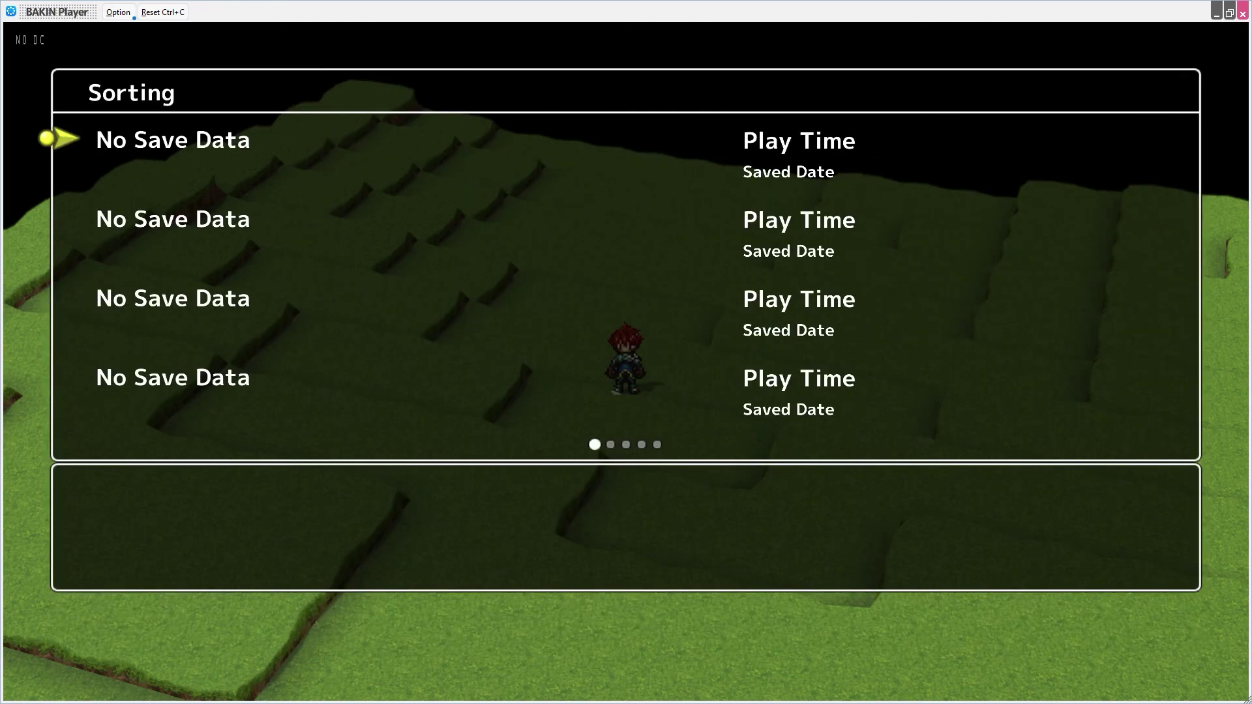
pyautogui.press('Escape')
pyautogui.press('Down')
pyautogui.press('Return')
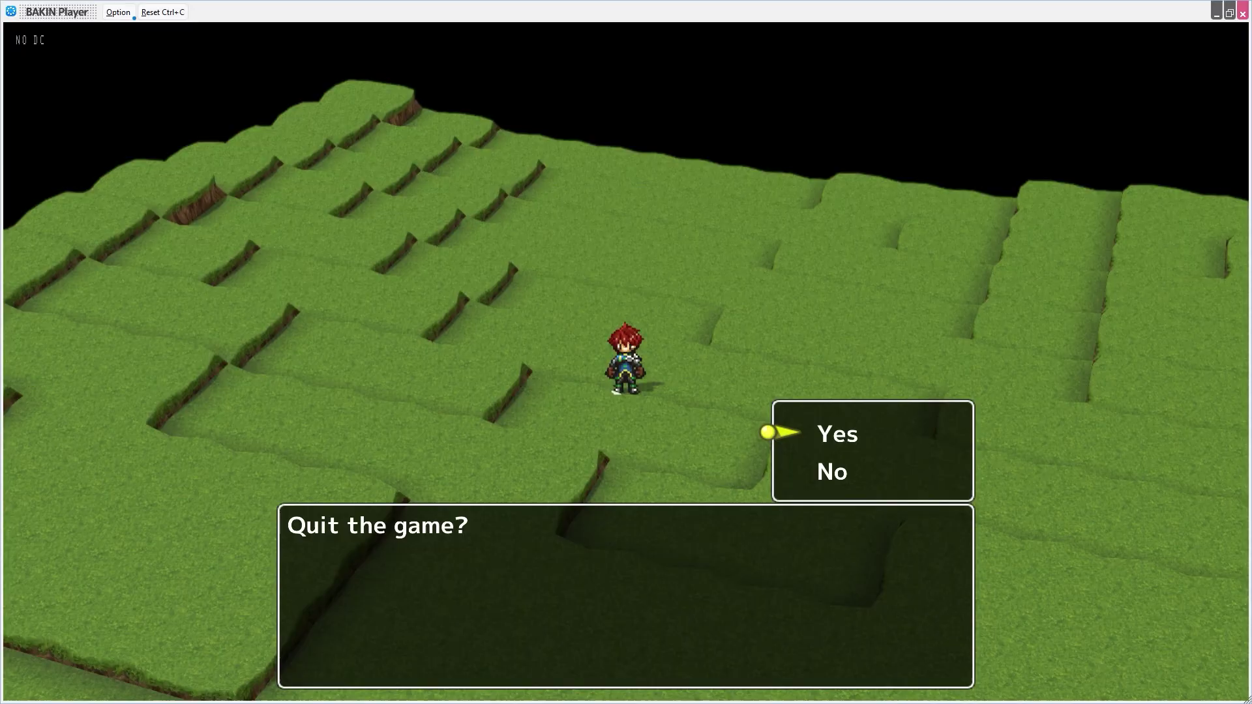
pyautogui.press('Return')
pyautogui.press('Down')
pyautogui.press('Up')
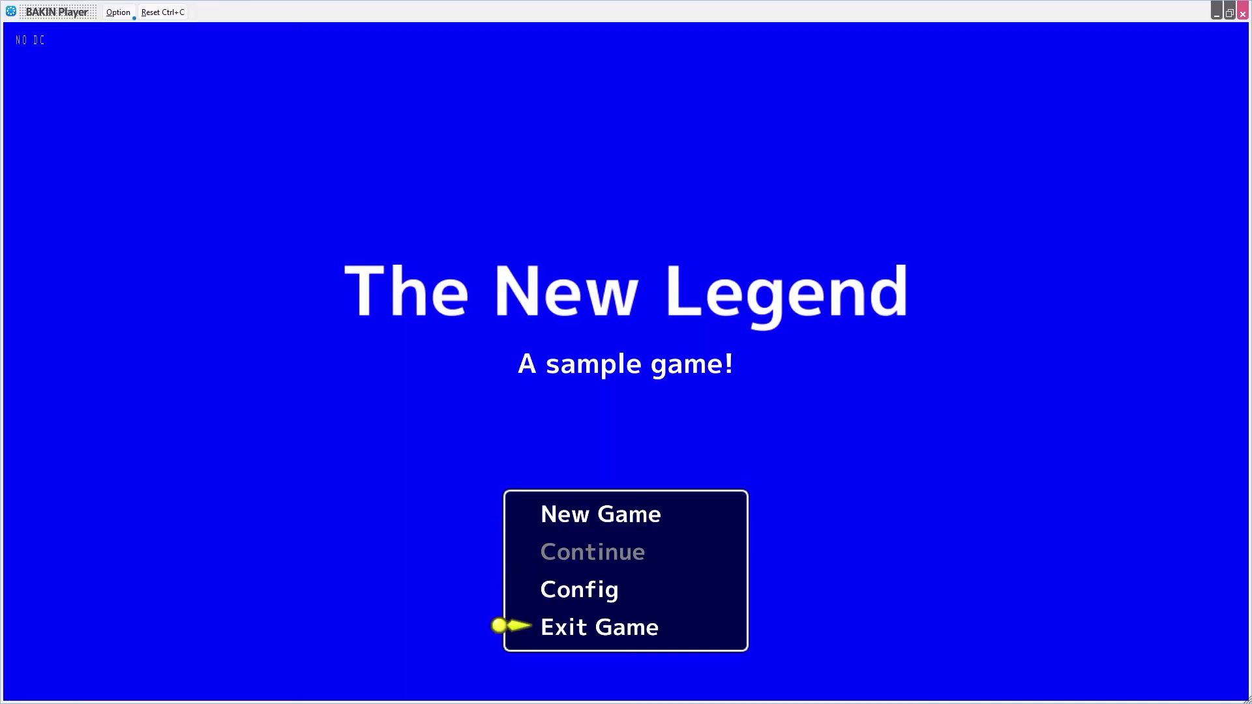
# Exit BAKIN Player and start editing The New Legend from the wizard's finished page
pyautogui.press('Return')
pyautogui.press('Return')
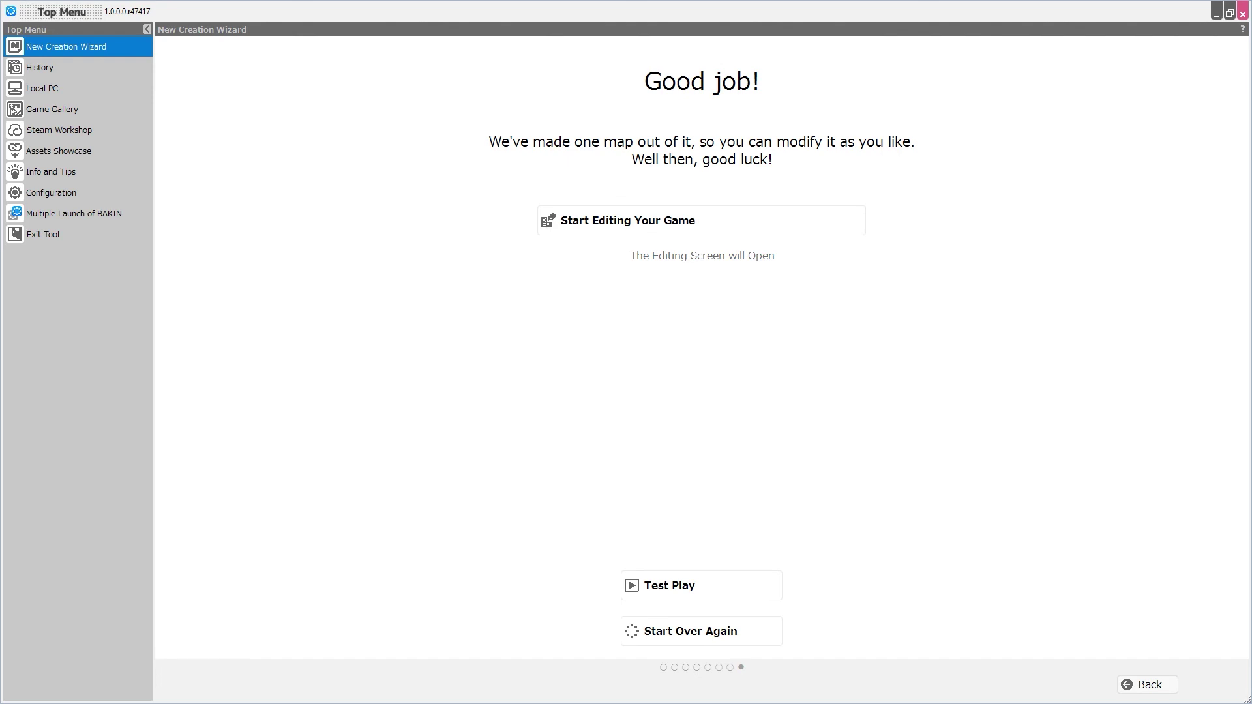
pyautogui.press('Down')
pyautogui.press('Down')
pyautogui.press('Down')
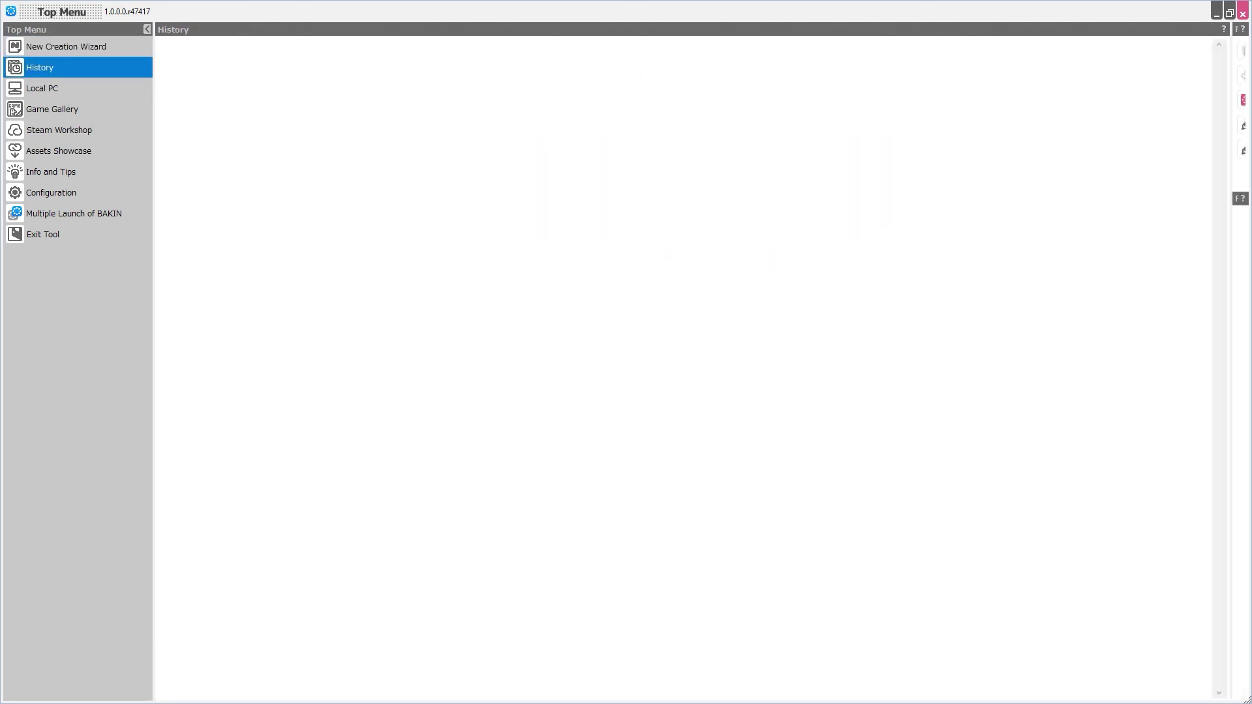
pyautogui.click(65, 47)
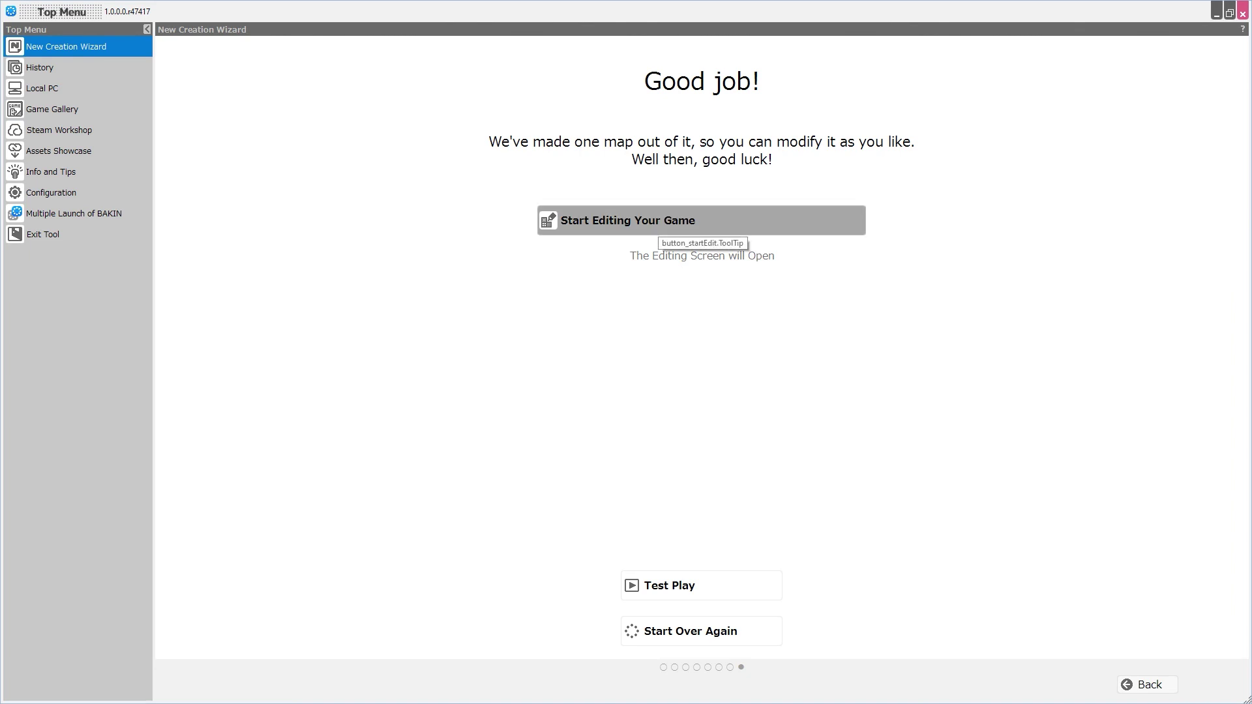
pyautogui.click(655, 225)
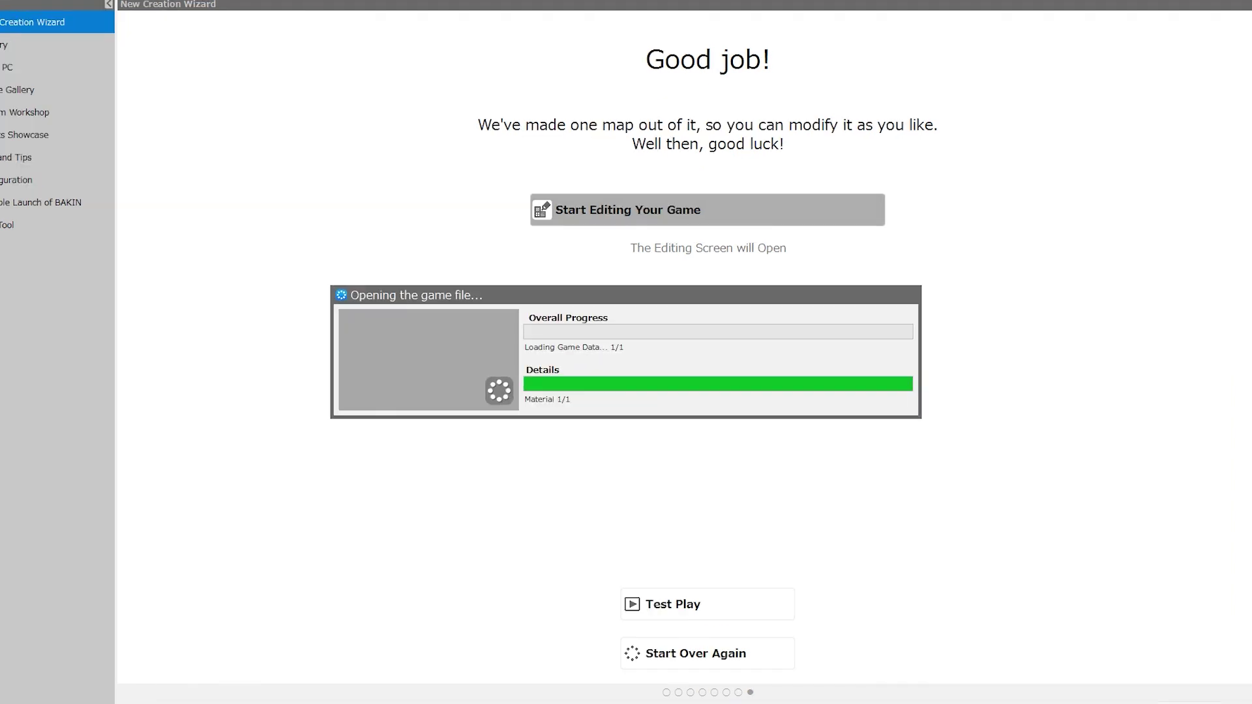